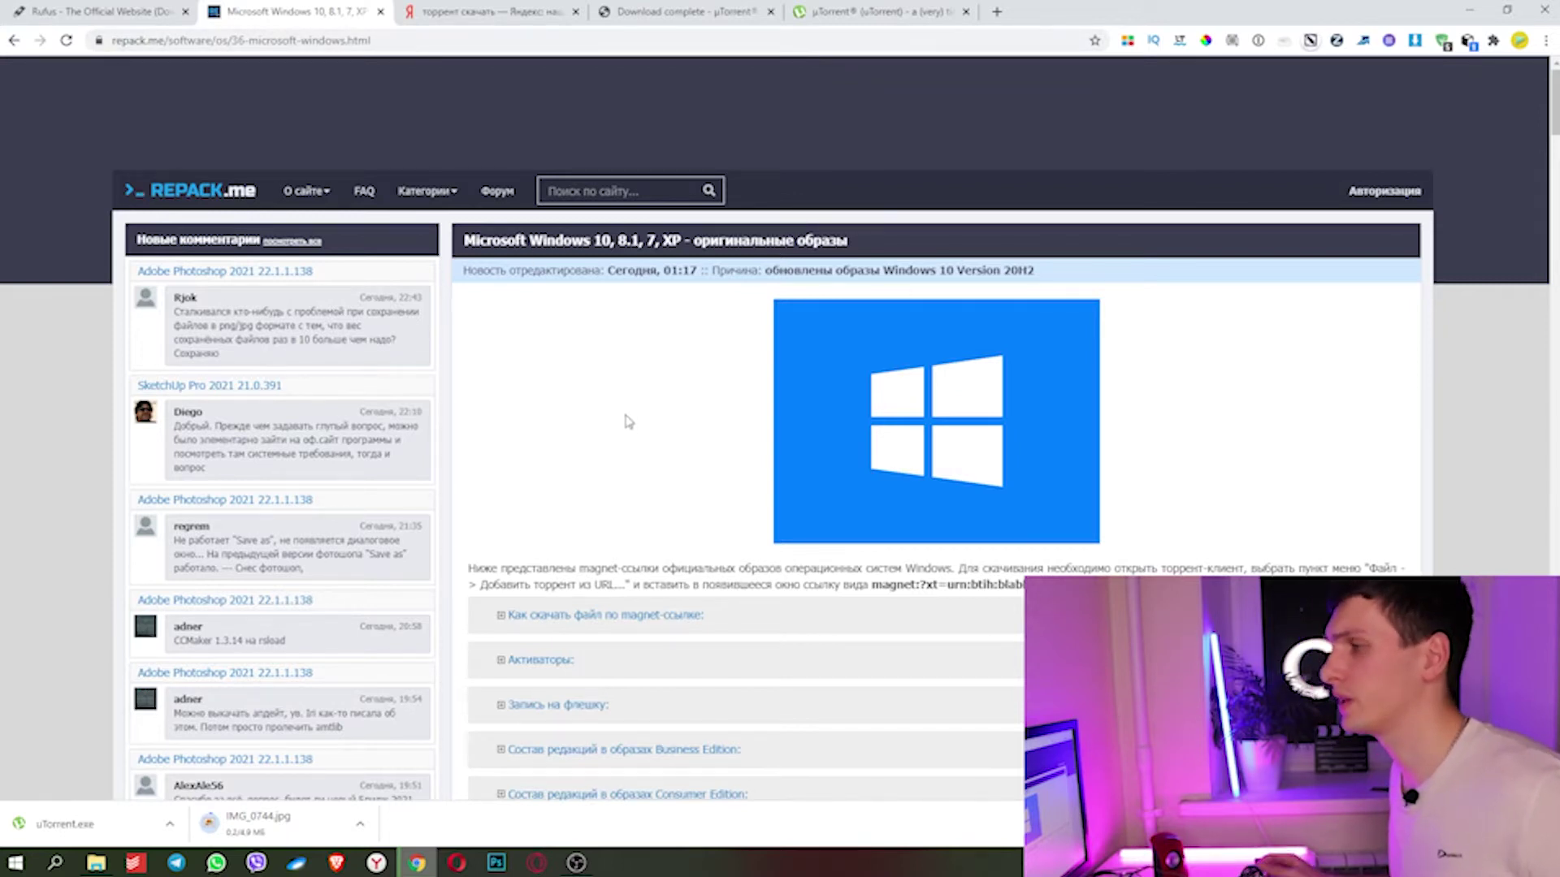
Step: Open the Russian Windows 7 SP1 Updated magnet link in µTorrent and deselect all files in the torrent
{"action": "scroll", "coordinate": [626, 420], "scroll_direction": "down", "scroll_amount": 6}
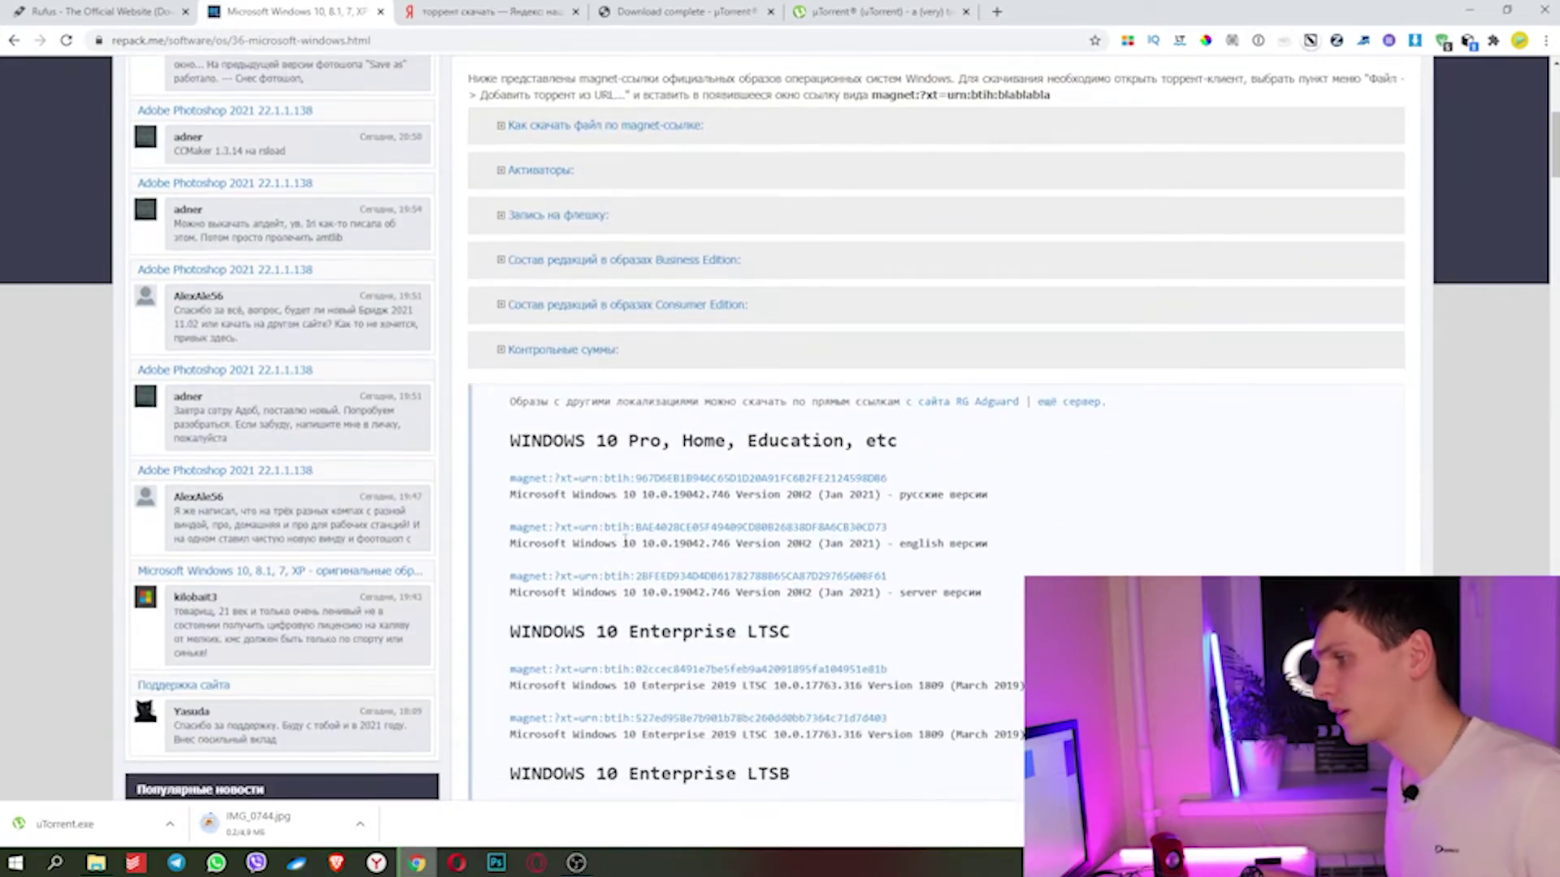
{"action": "scroll", "coordinate": [625, 536], "scroll_direction": "down", "scroll_amount": 3}
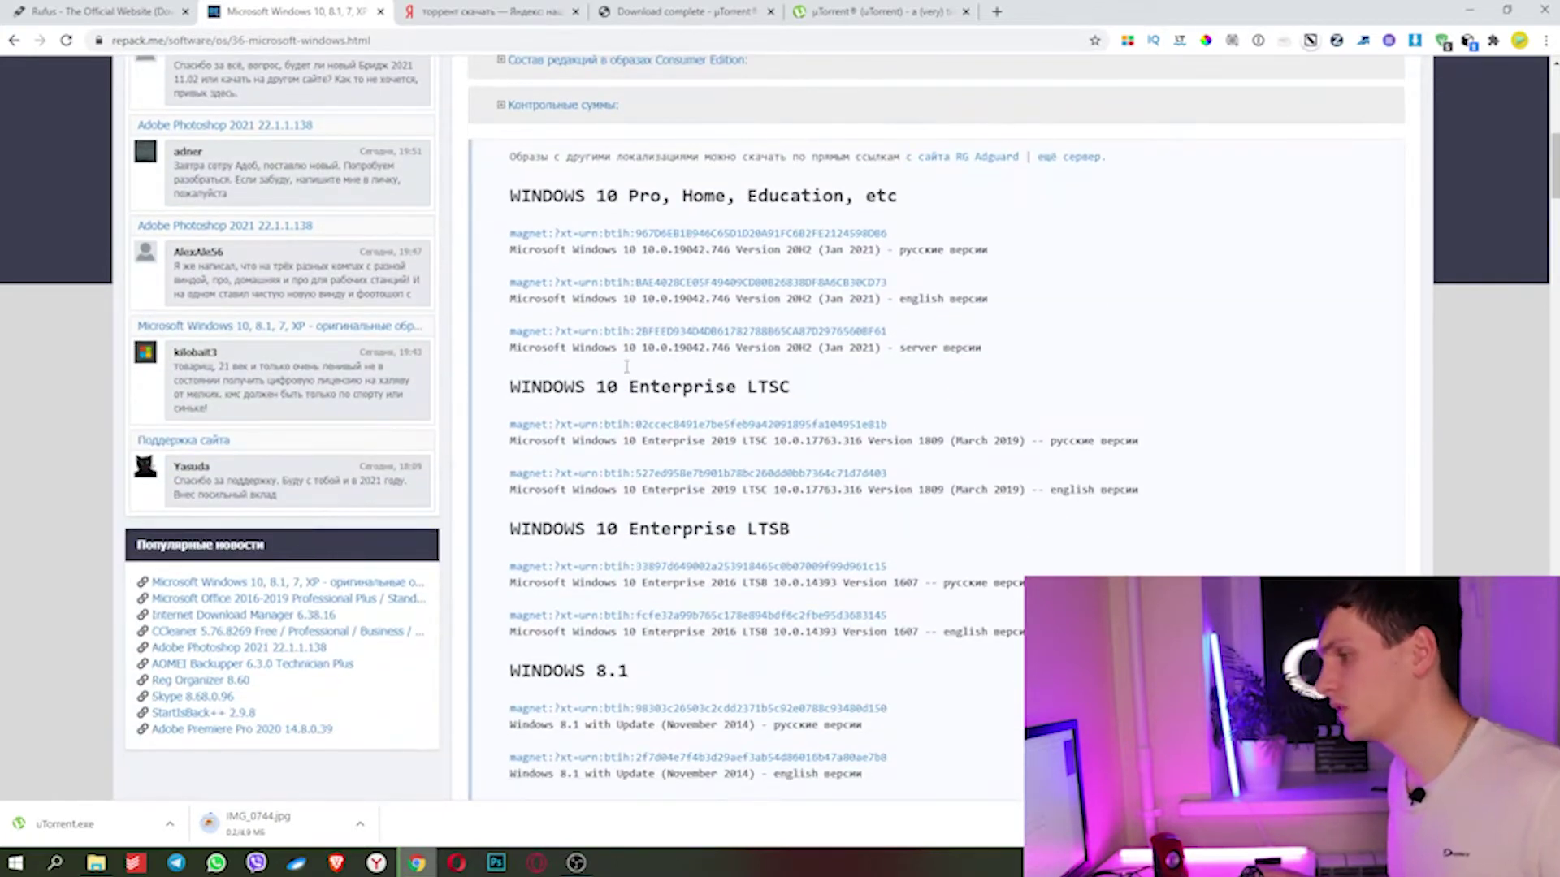
{"action": "scroll", "coordinate": [649, 357], "scroll_direction": "down", "scroll_amount": 4}
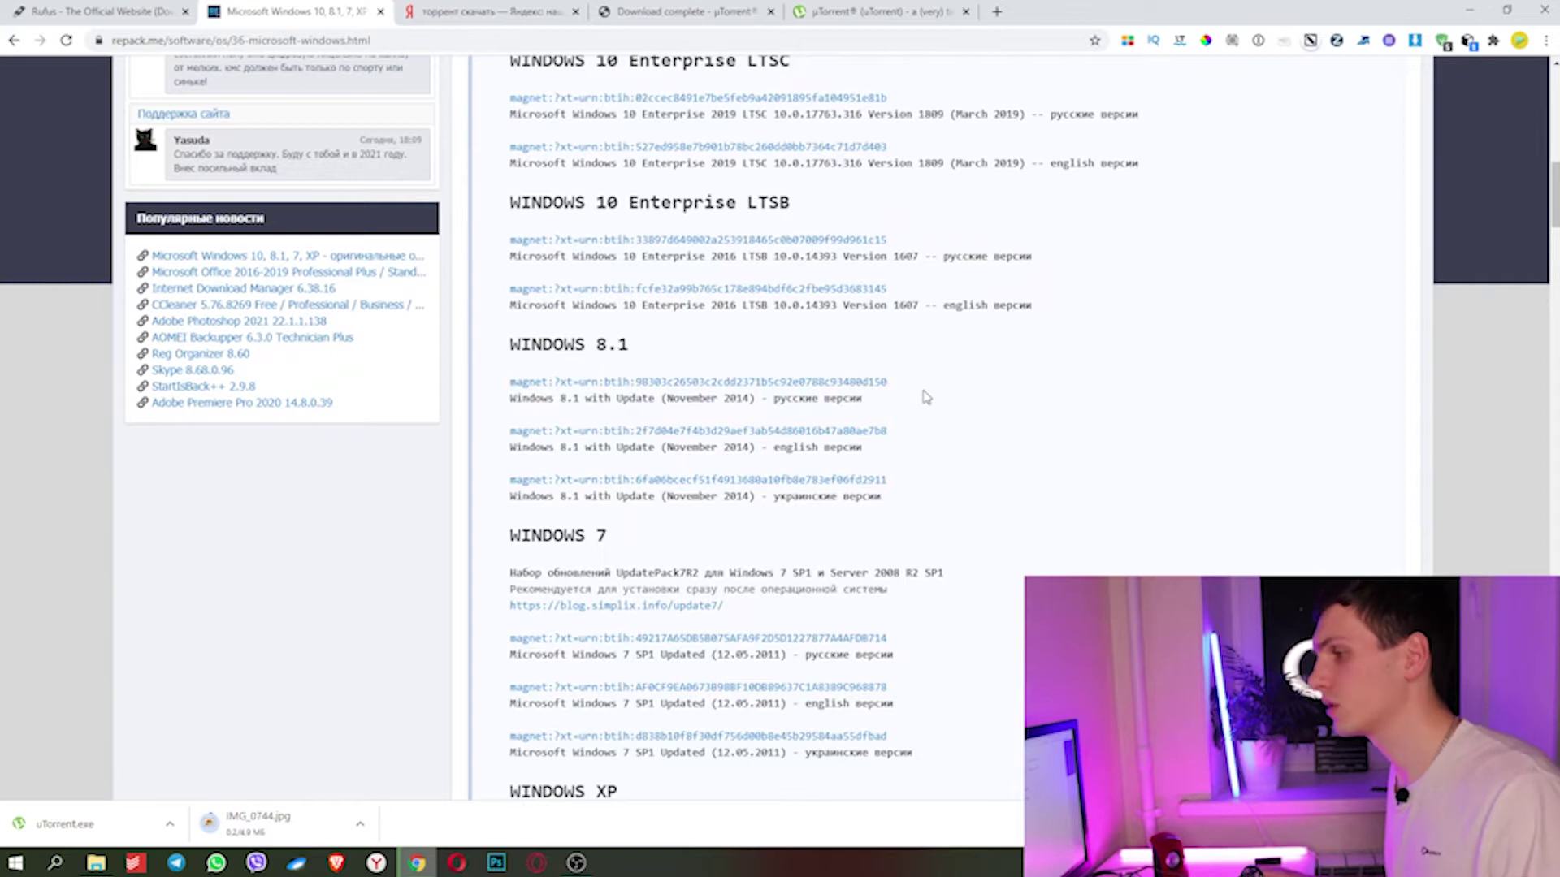
{"action": "scroll", "coordinate": [926, 396], "scroll_direction": "down", "scroll_amount": 2}
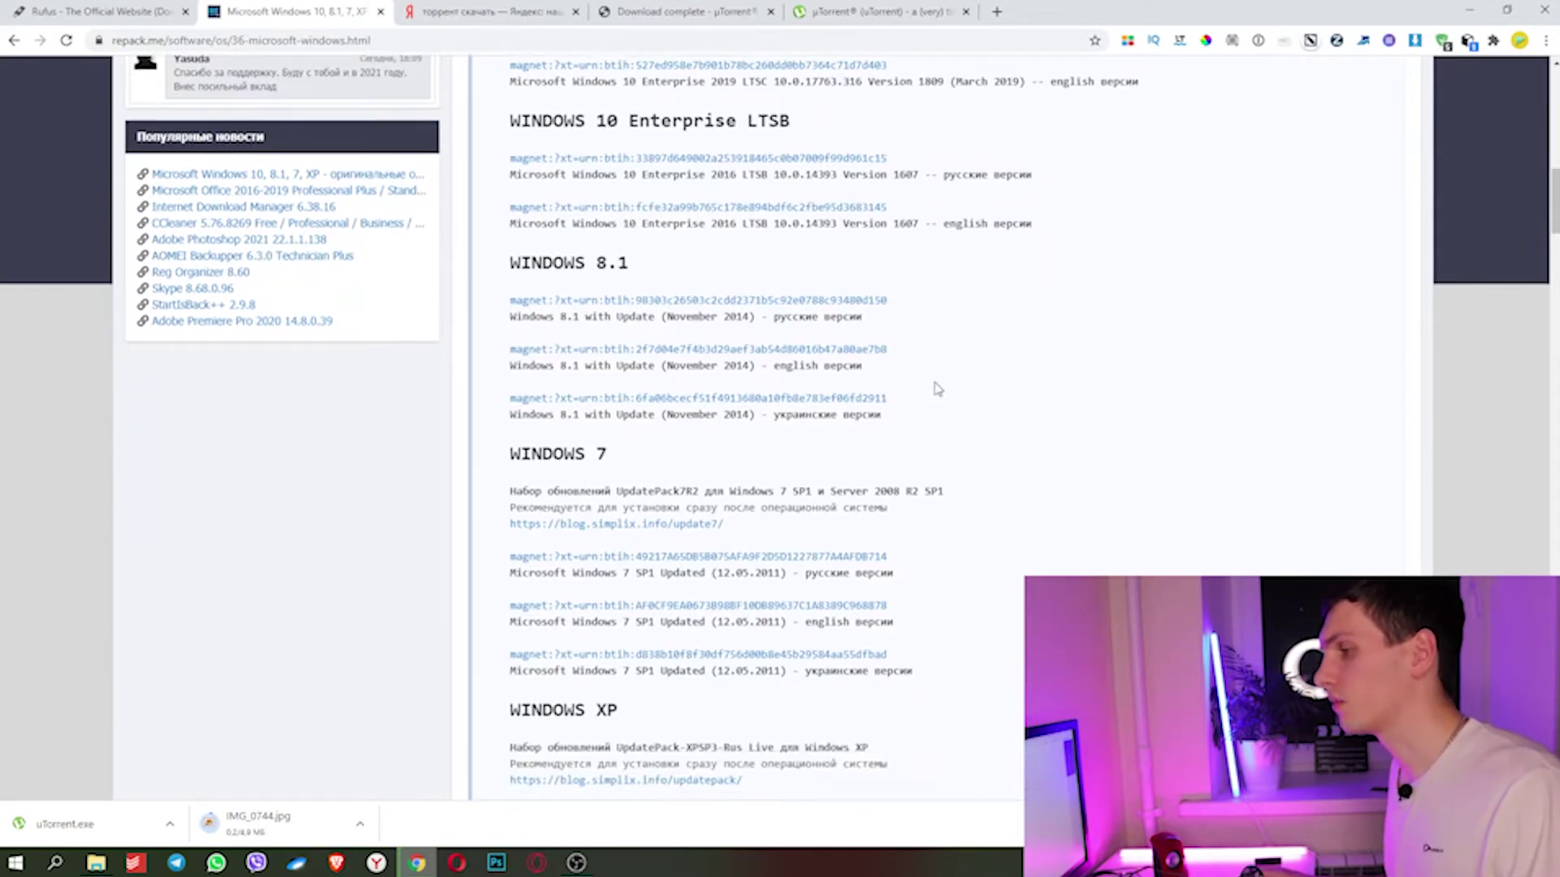
{"action": "left_click_drag", "start_coordinate": [505, 379], "coordinate": [648, 382]}
{"action": "left_click", "coordinate": [648, 382]}
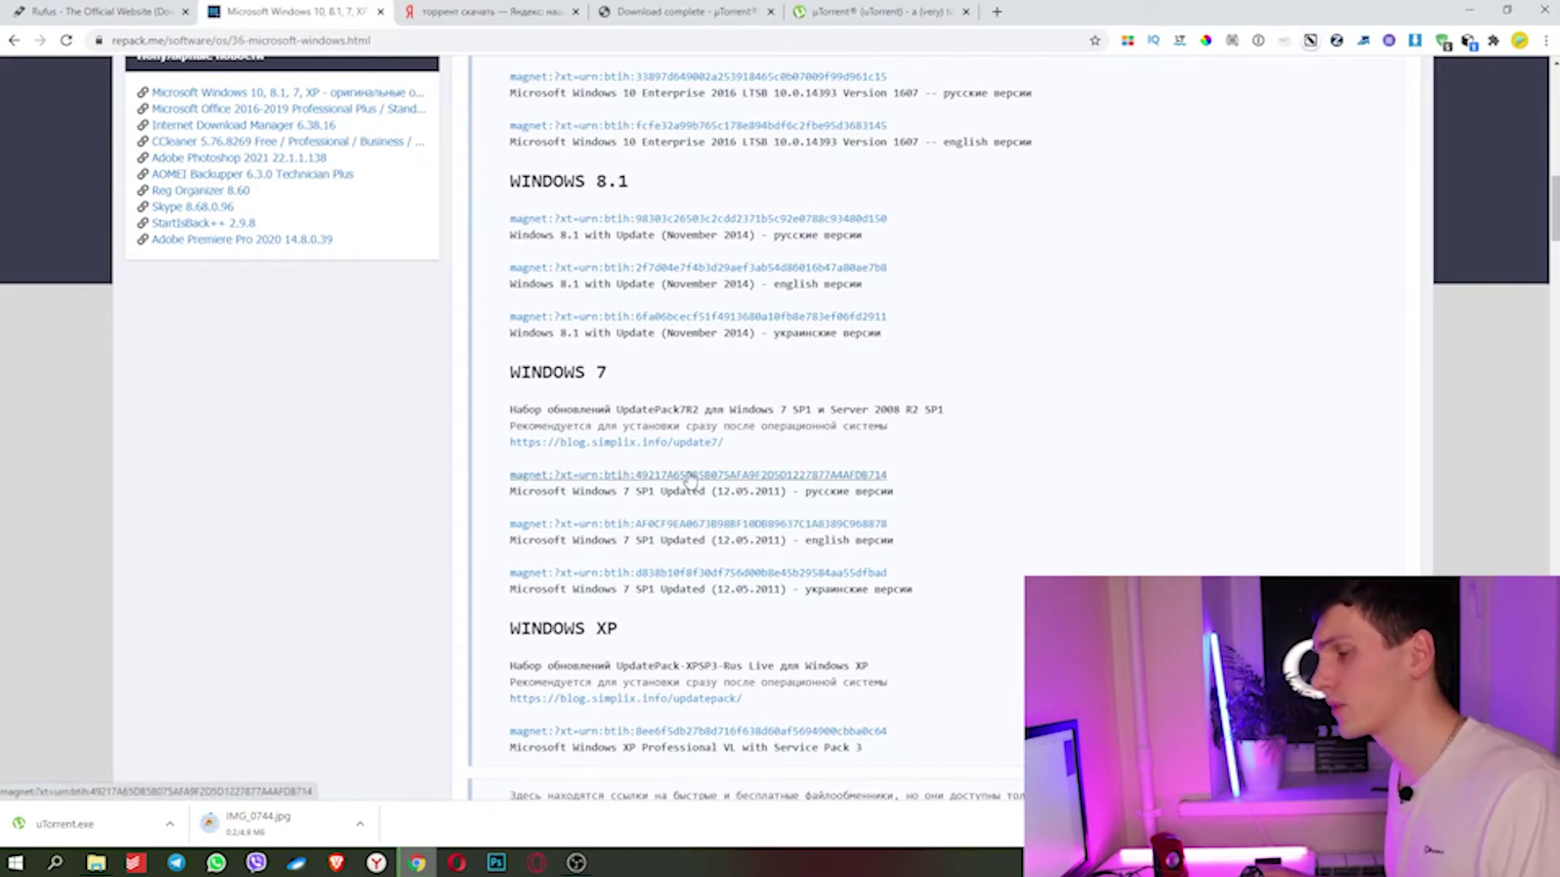
{"action": "left_click", "coordinate": [734, 477]}
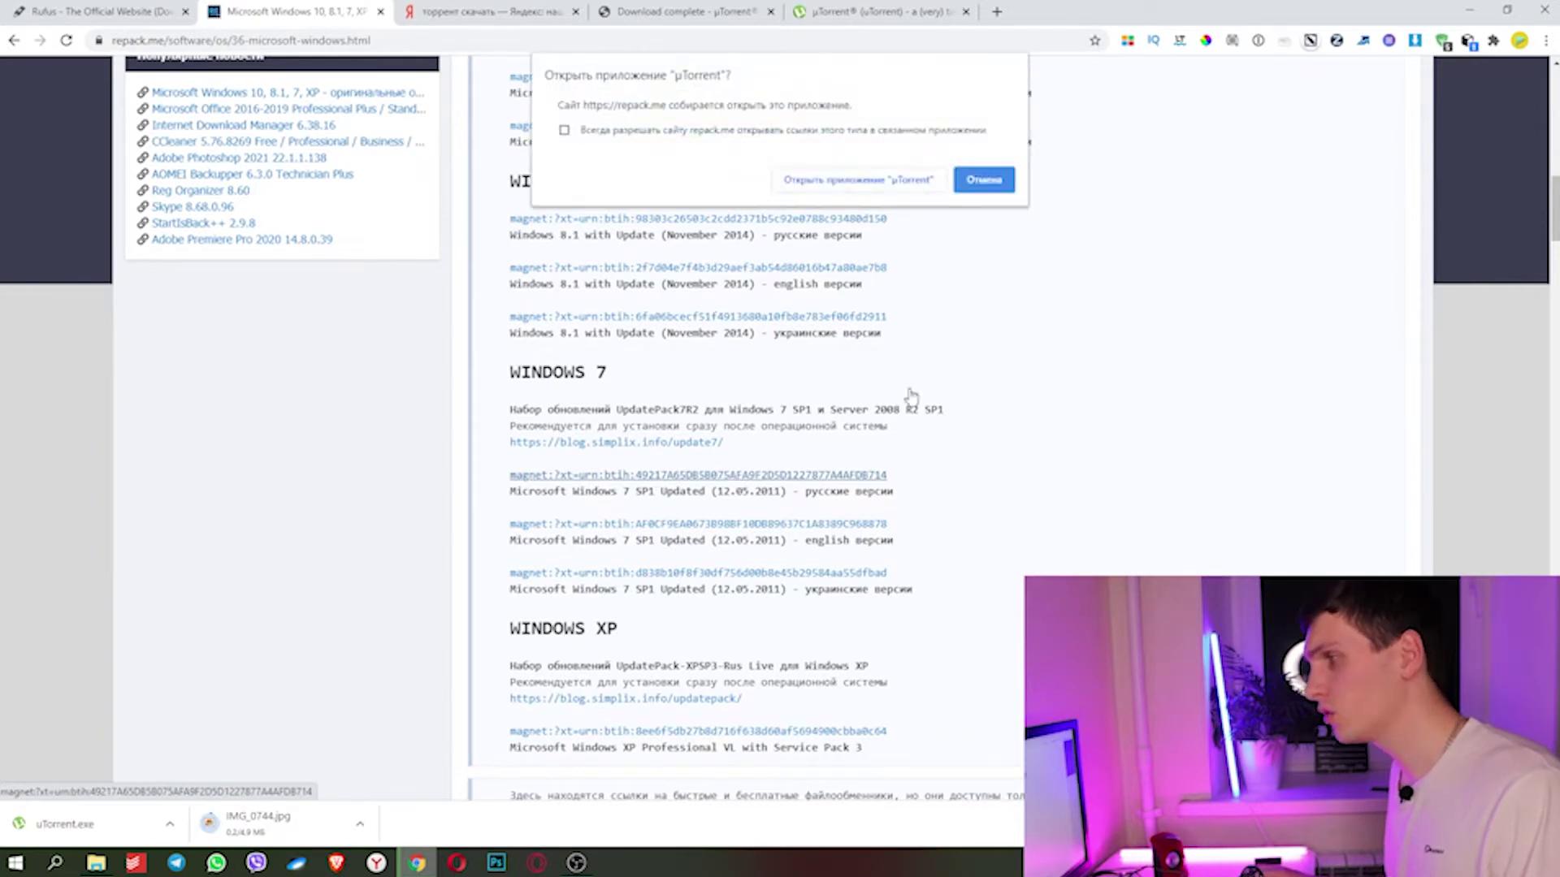
{"action": "left_click", "coordinate": [851, 181]}
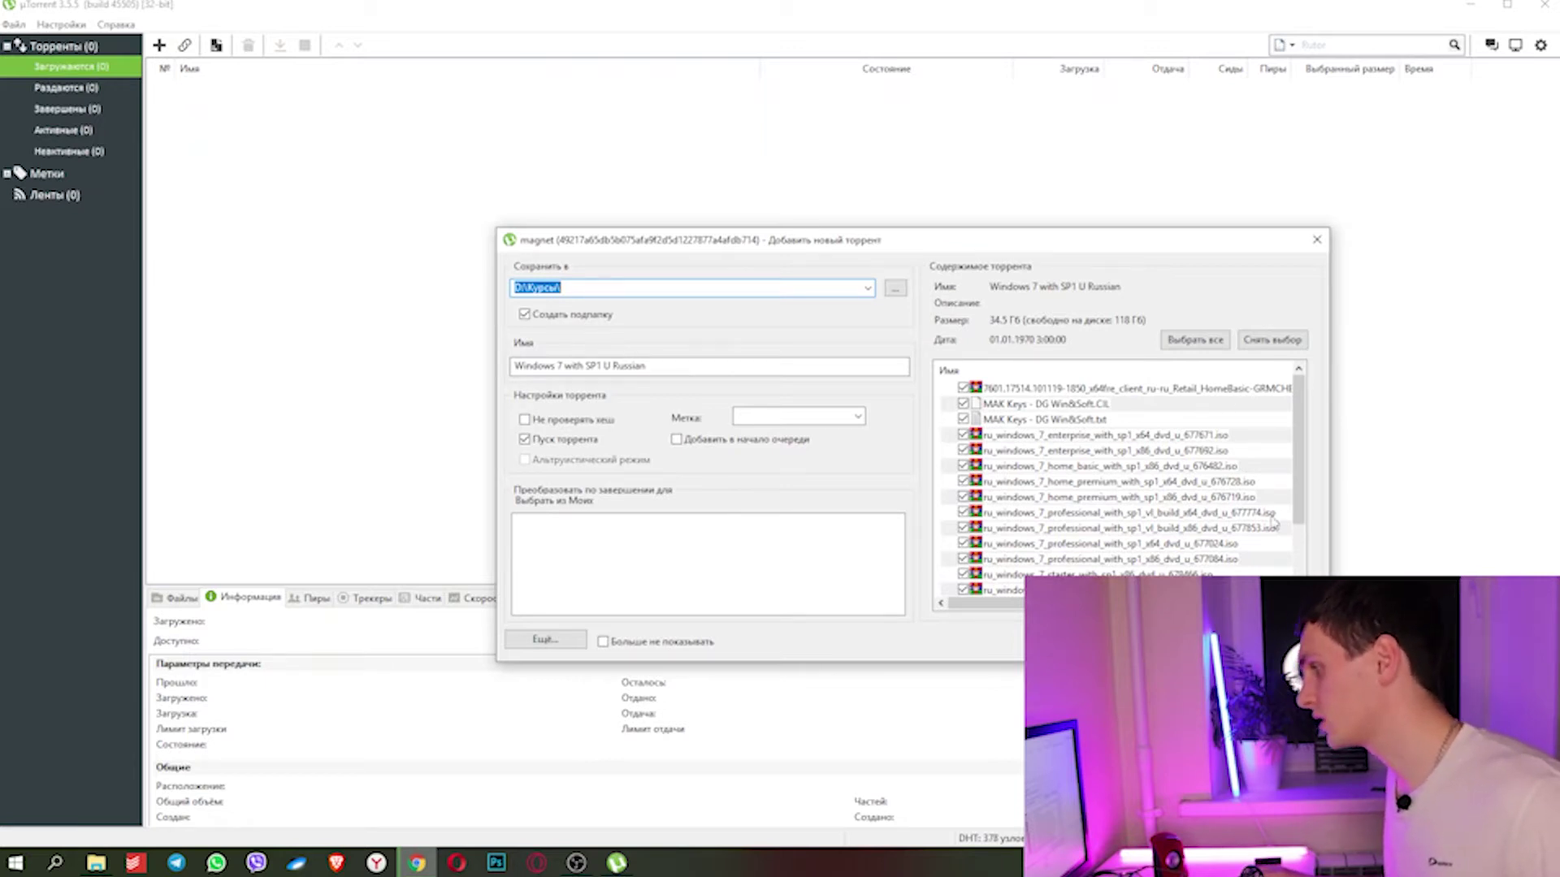
{"action": "left_click", "coordinate": [1281, 348]}
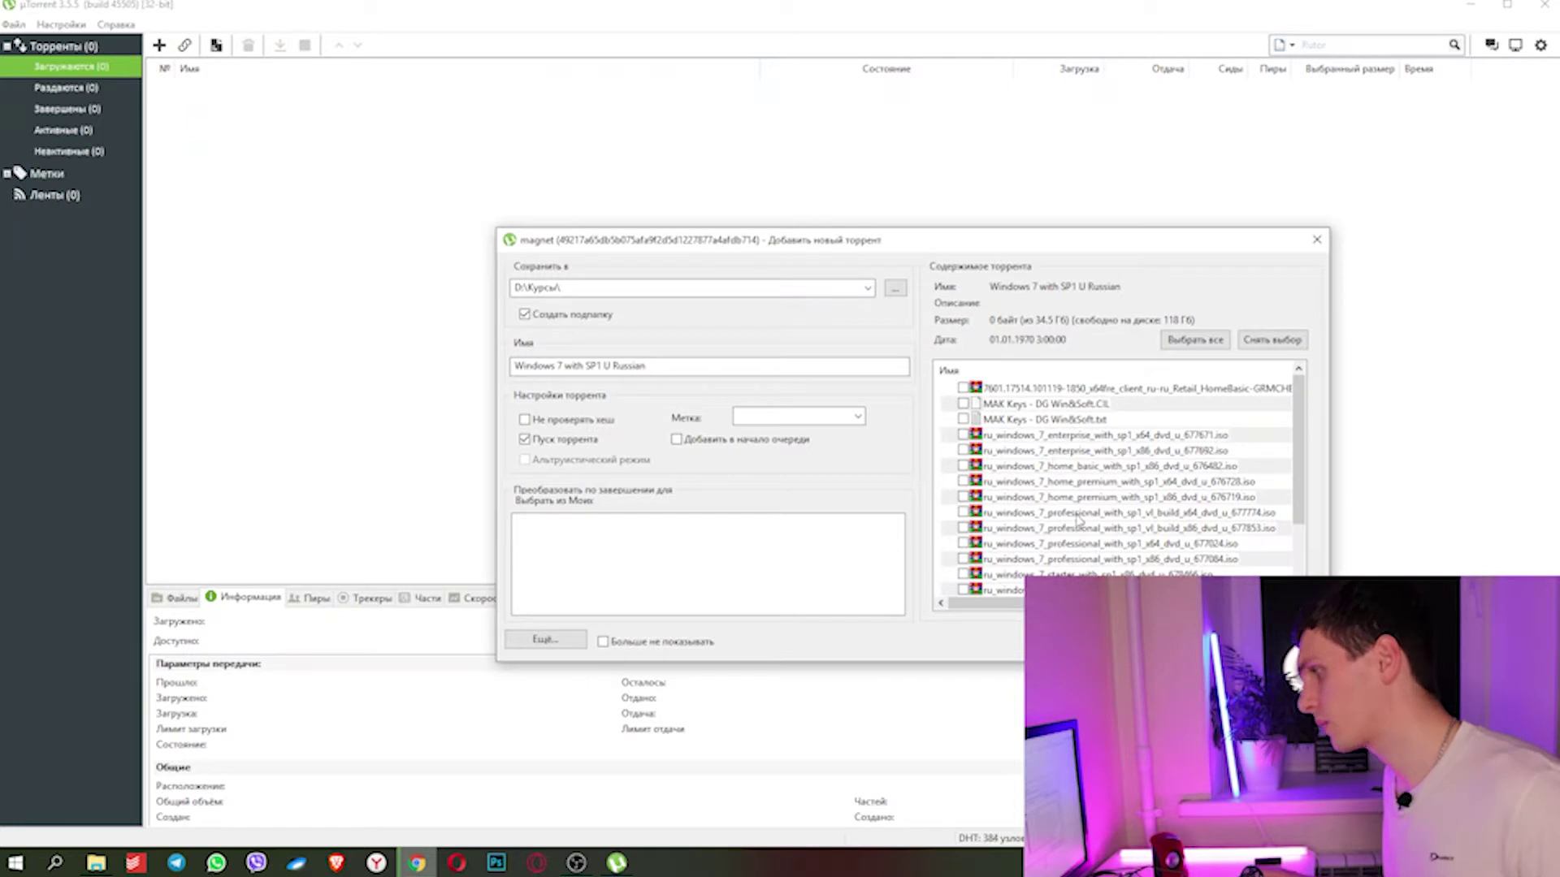
Step: Examine the Windows 7 editions in the torrent's file list, comparing the x64 and x86 Ultimate images
{"action": "scroll", "coordinate": [1078, 529], "scroll_direction": "down", "scroll_amount": 1}
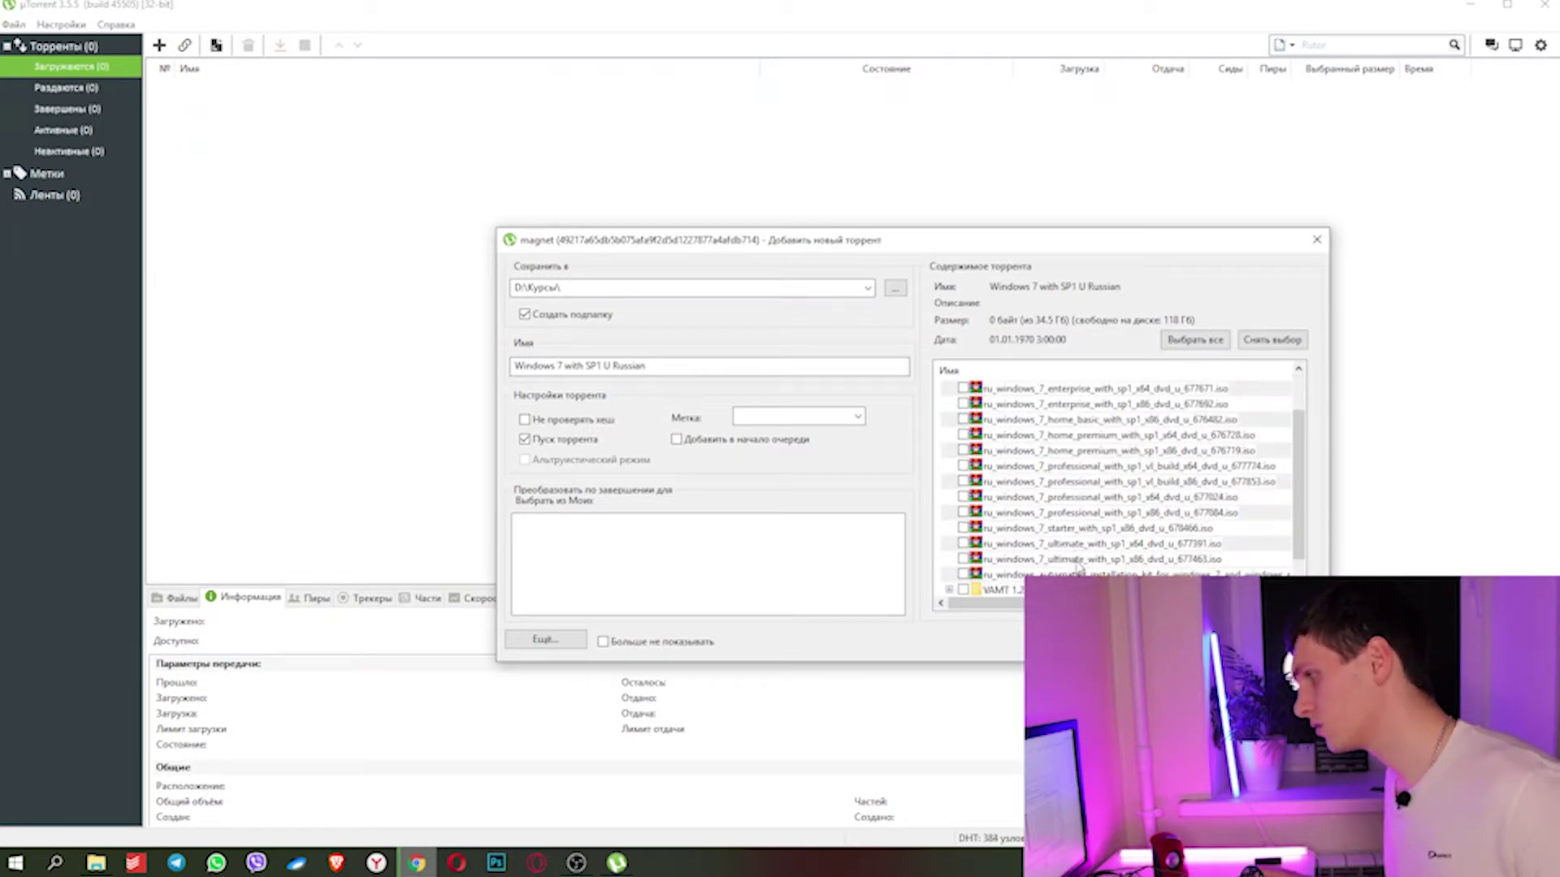
{"action": "scroll", "coordinate": [1080, 559], "scroll_direction": "up", "scroll_amount": 1}
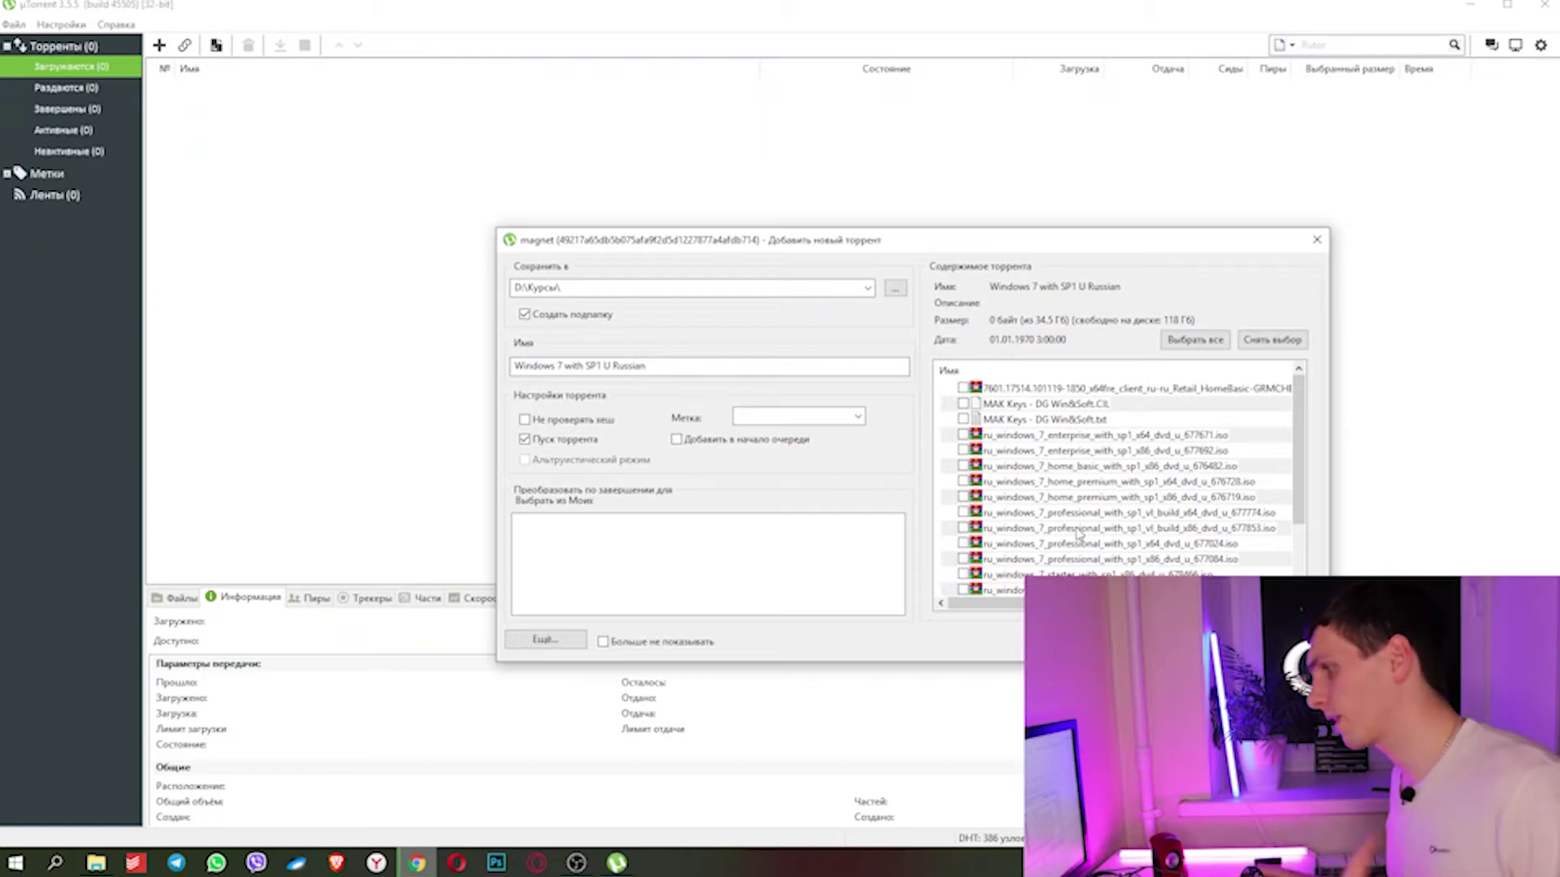
{"action": "left_click", "coordinate": [1077, 530]}
{"action": "left_click", "coordinate": [1068, 500]}
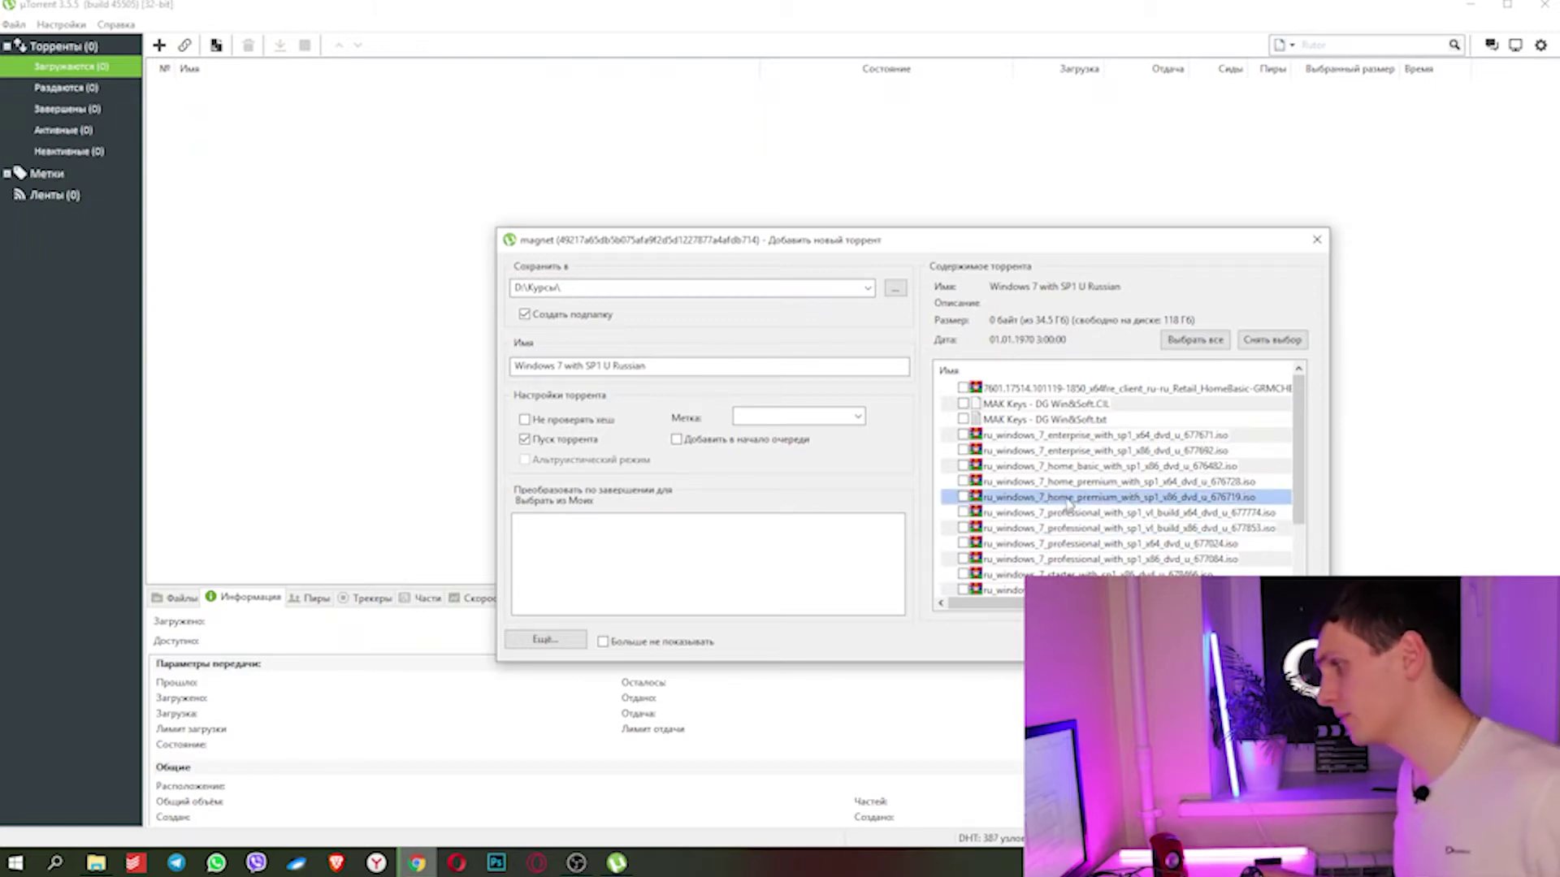
{"action": "scroll", "coordinate": [1071, 539], "scroll_direction": "down", "scroll_amount": 1}
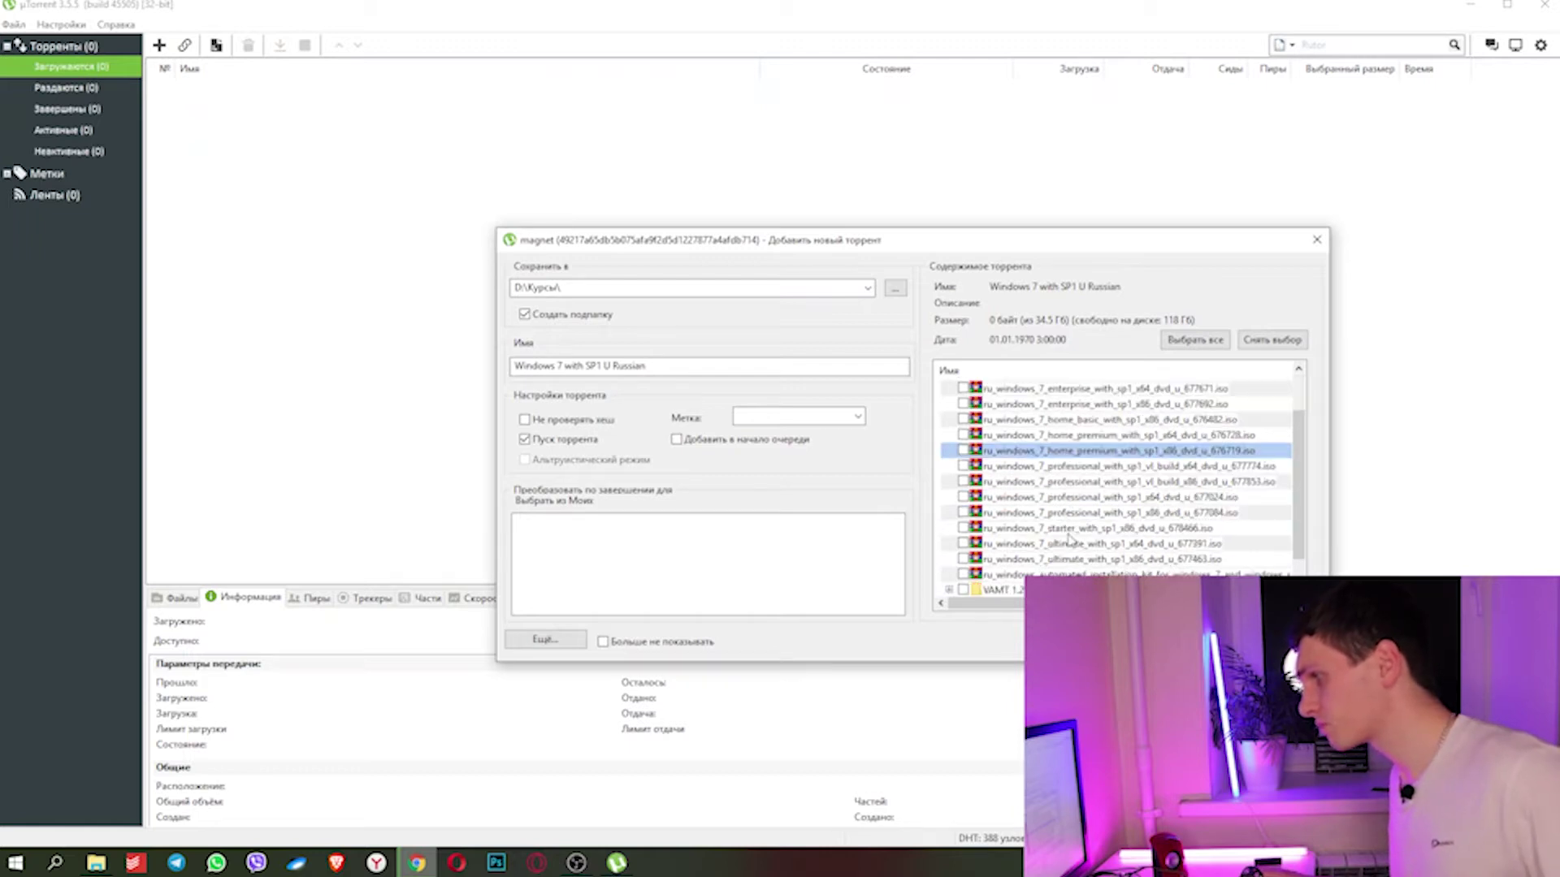
{"action": "left_click", "coordinate": [1136, 544]}
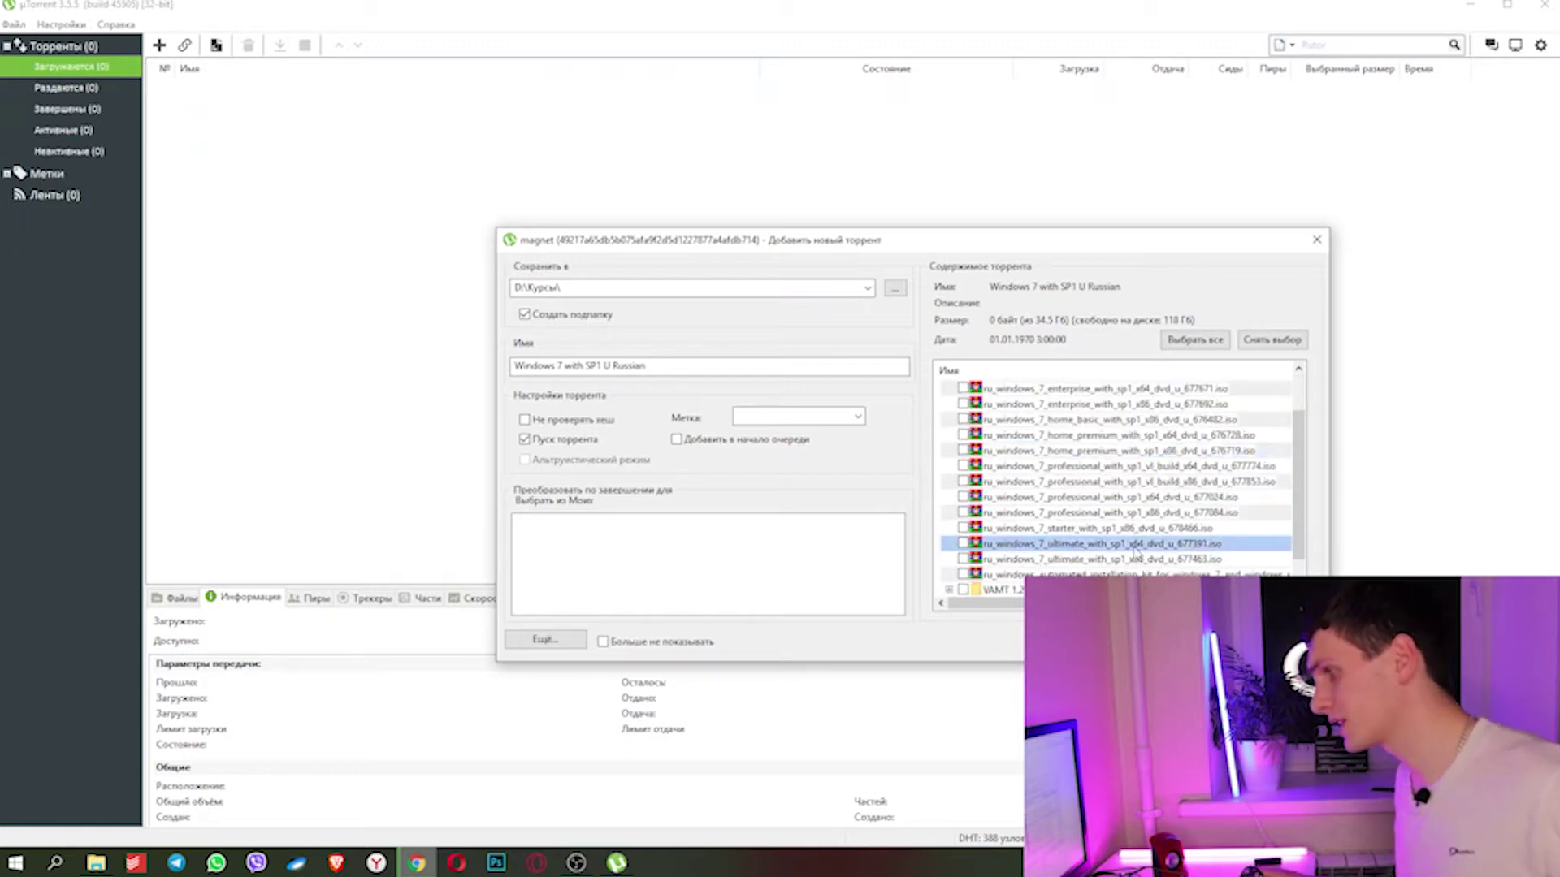
{"action": "left_click", "coordinate": [1074, 529]}
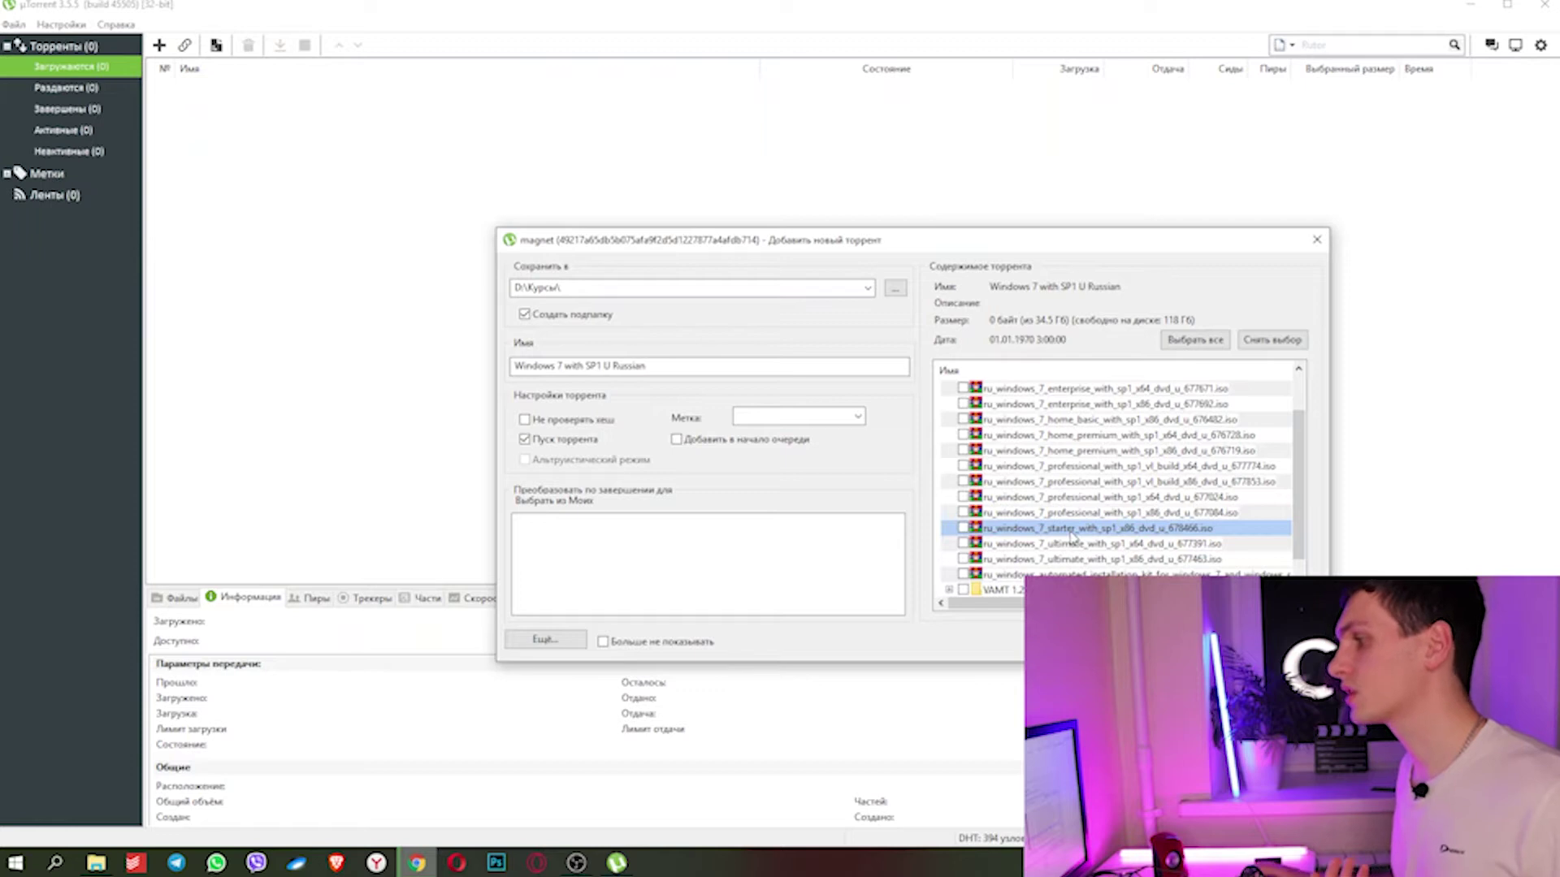
{"action": "left_click", "coordinate": [1080, 543]}
{"action": "left_click", "coordinate": [1077, 560]}
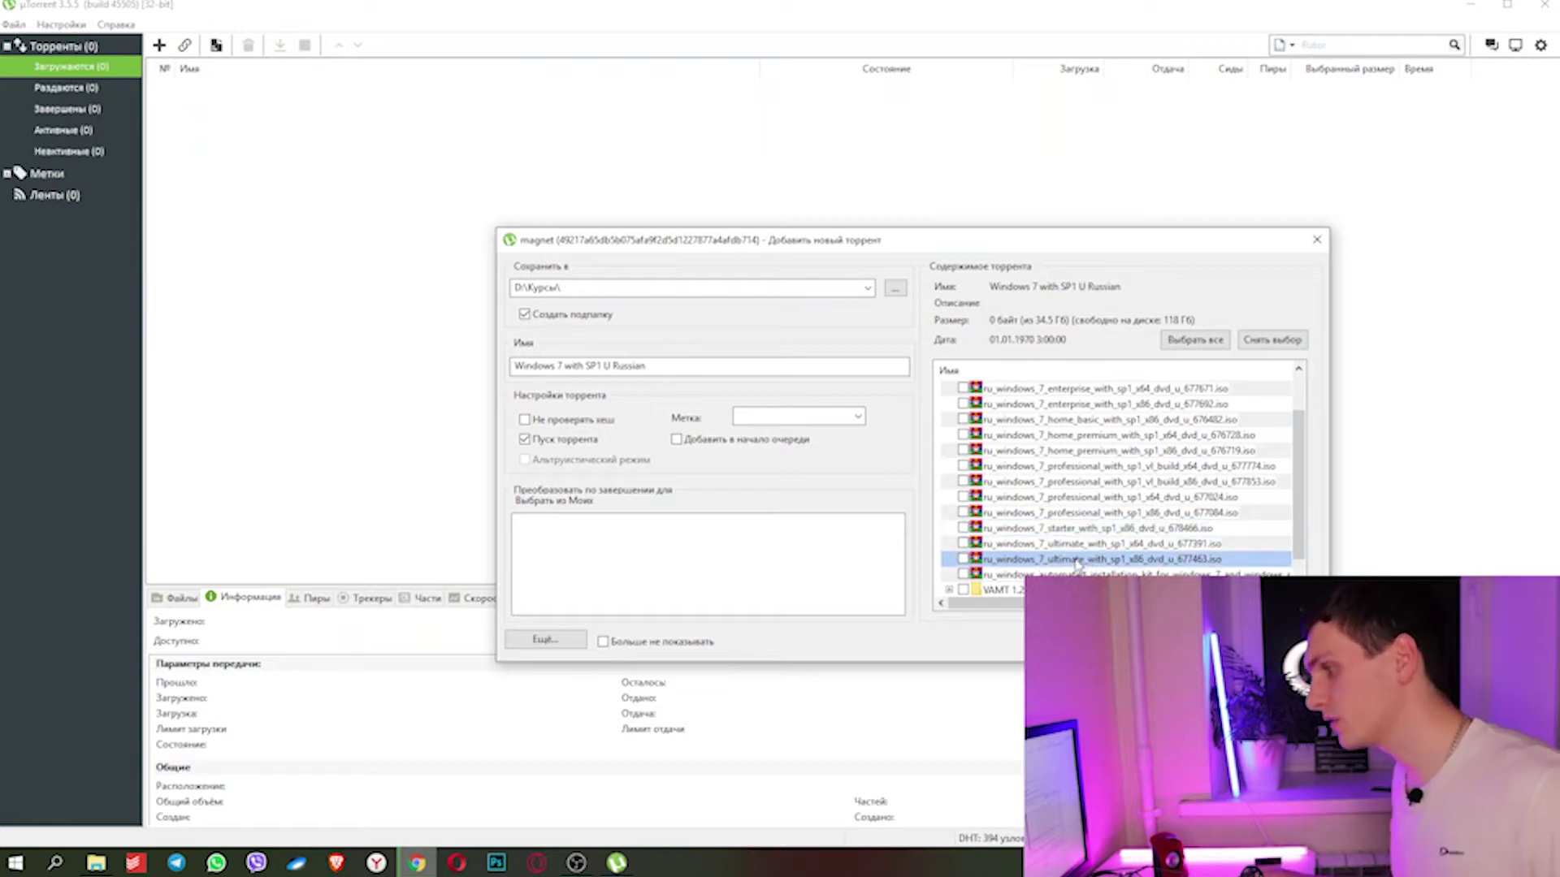
{"action": "left_click", "coordinate": [1080, 545]}
{"action": "left_click", "coordinate": [1081, 559]}
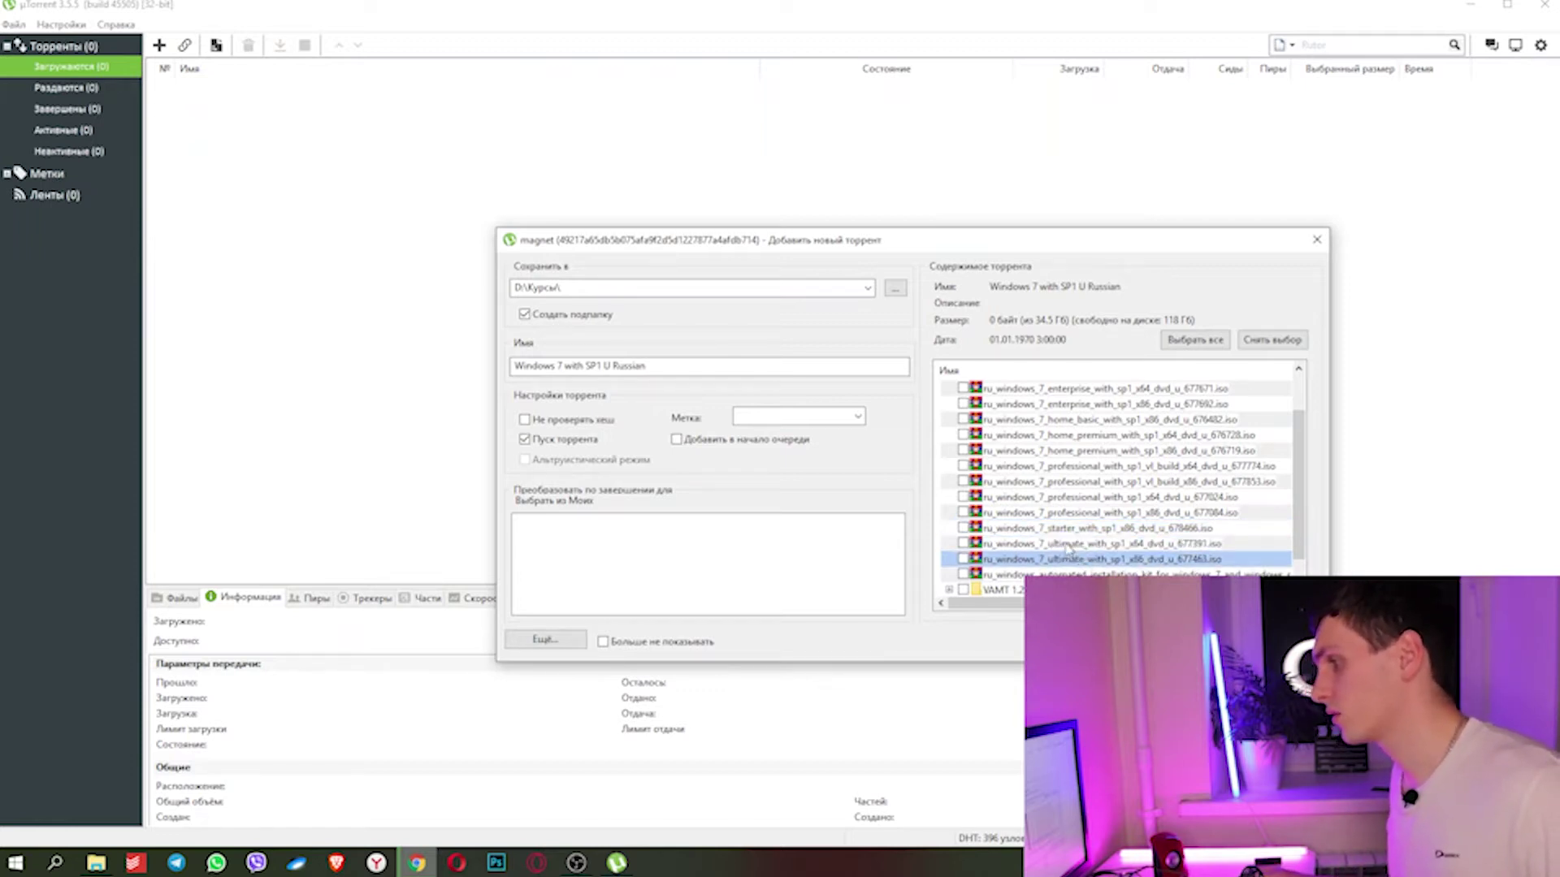
{"action": "left_click", "coordinate": [1070, 544]}
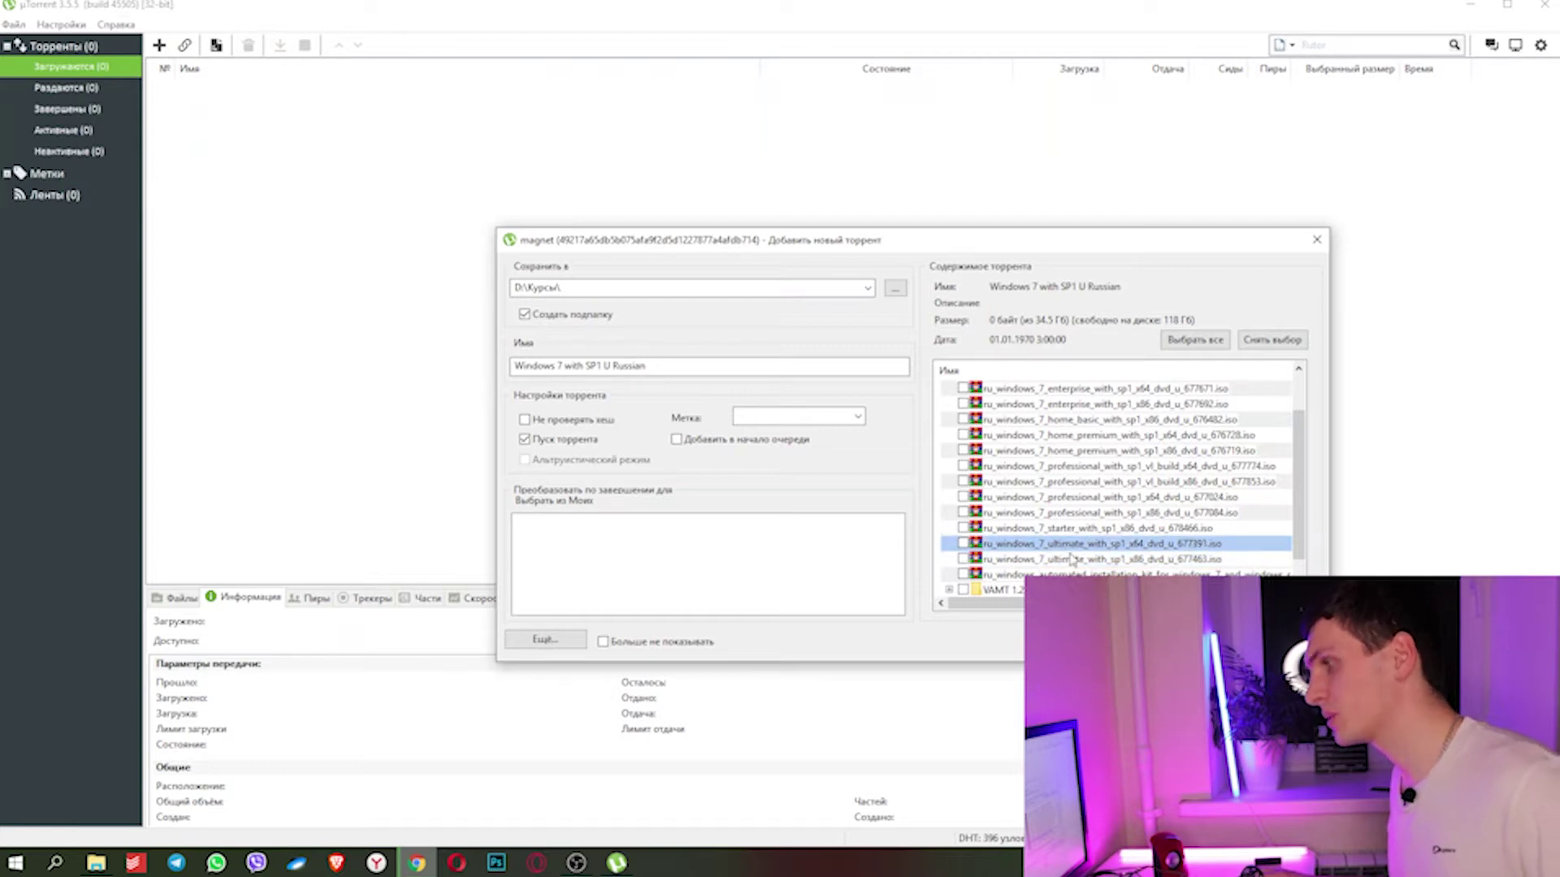
{"action": "left_click", "coordinate": [1076, 559]}
{"action": "left_click", "coordinate": [1079, 545]}
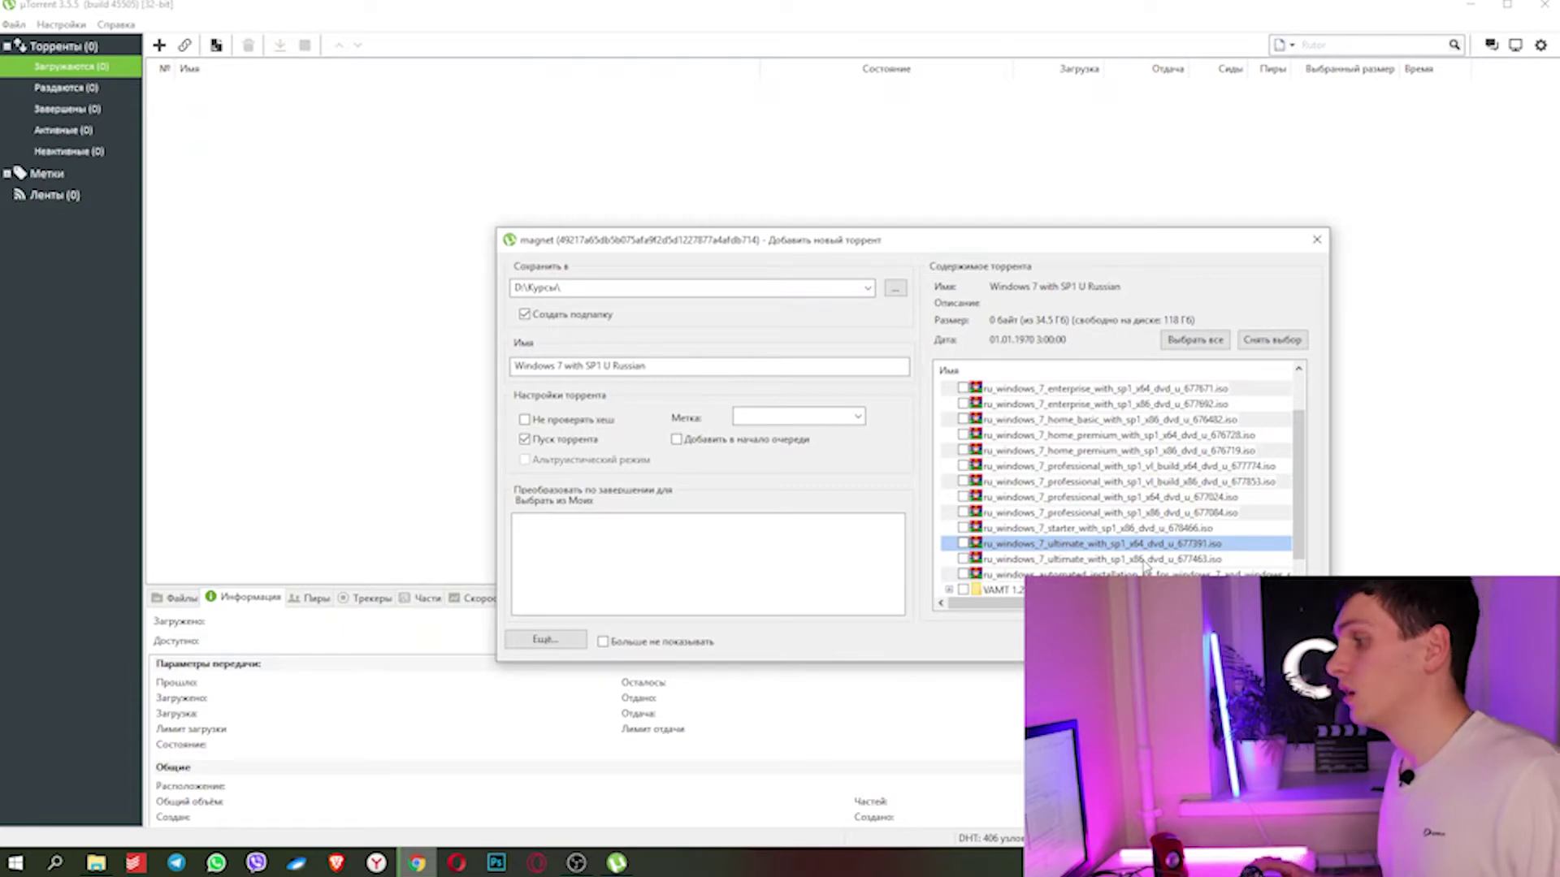
{"action": "left_click", "coordinate": [1133, 560]}
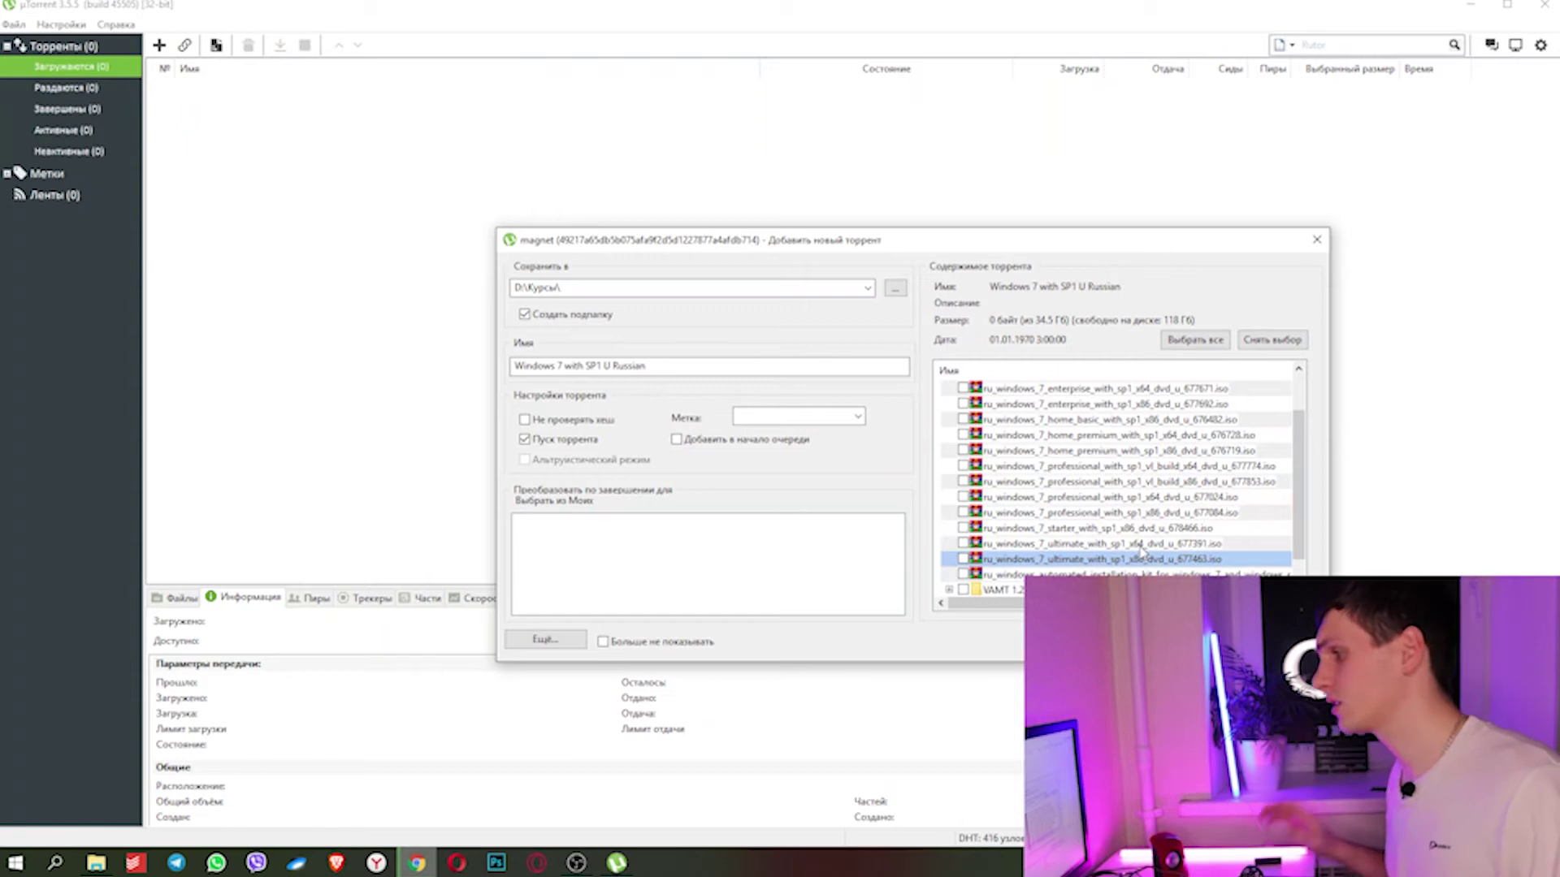
{"action": "left_click", "coordinate": [1148, 550]}
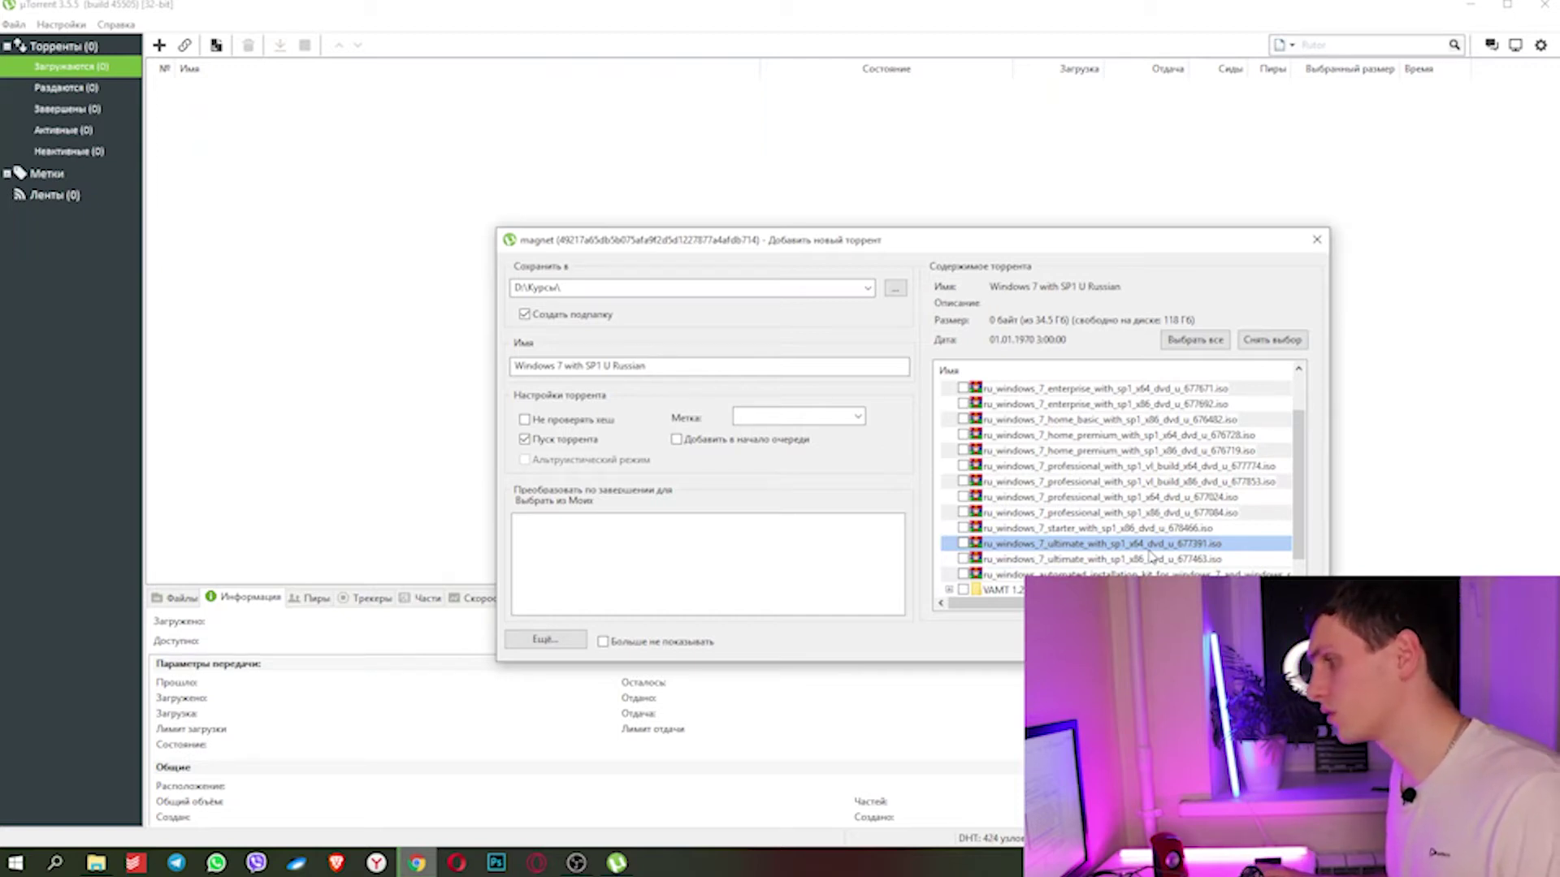
Step: Check the computer's system type in the properties of This PC, then return to the new torrent dialog
{"action": "key", "text": "super"}
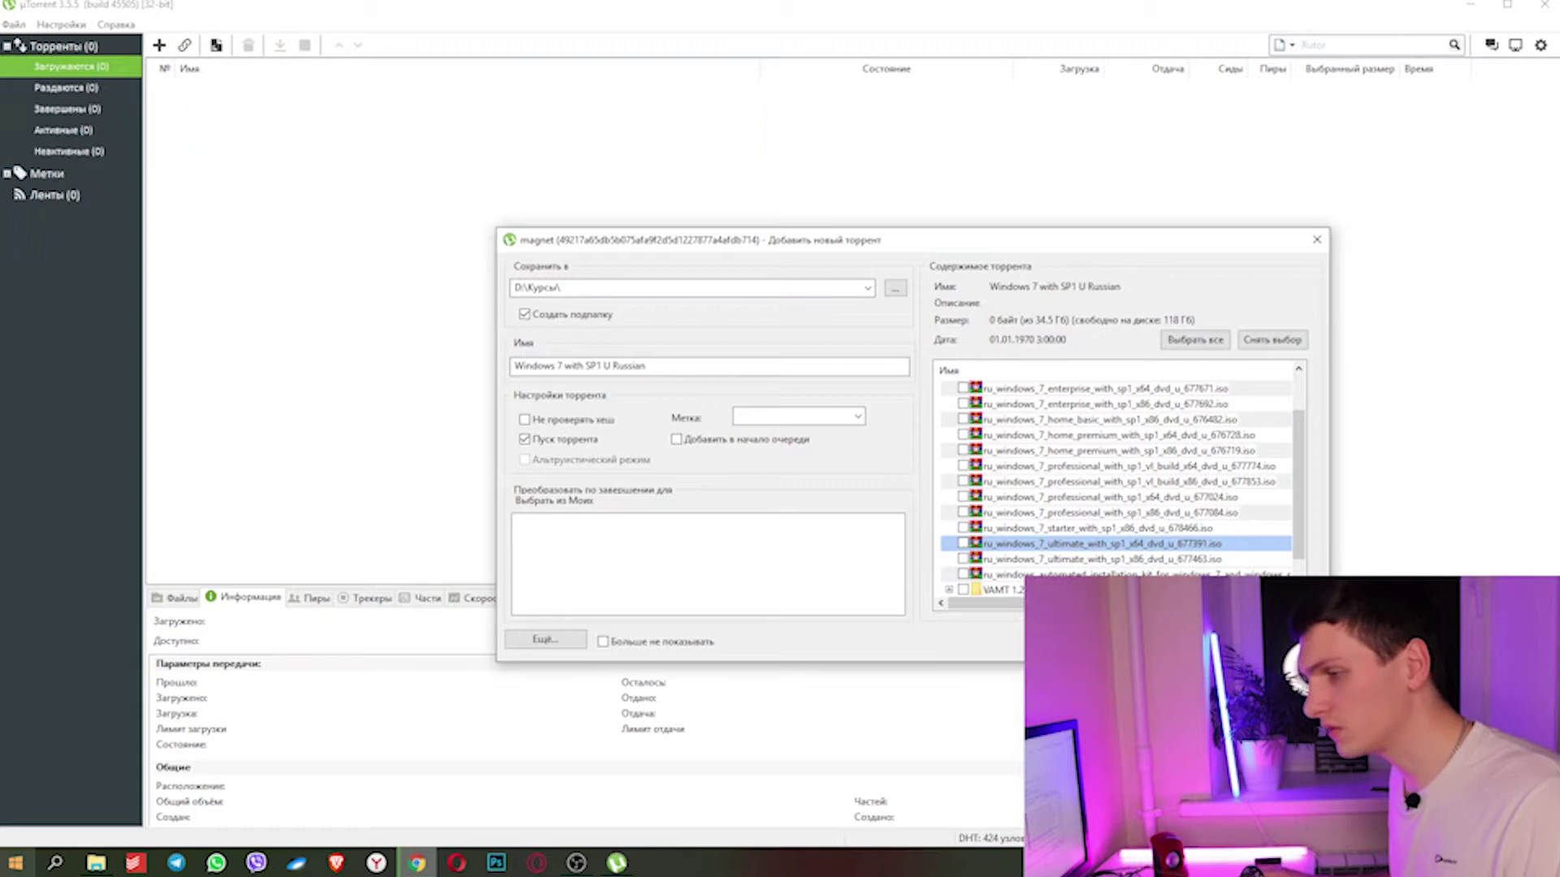
{"action": "left_click", "coordinate": [300, 402]}
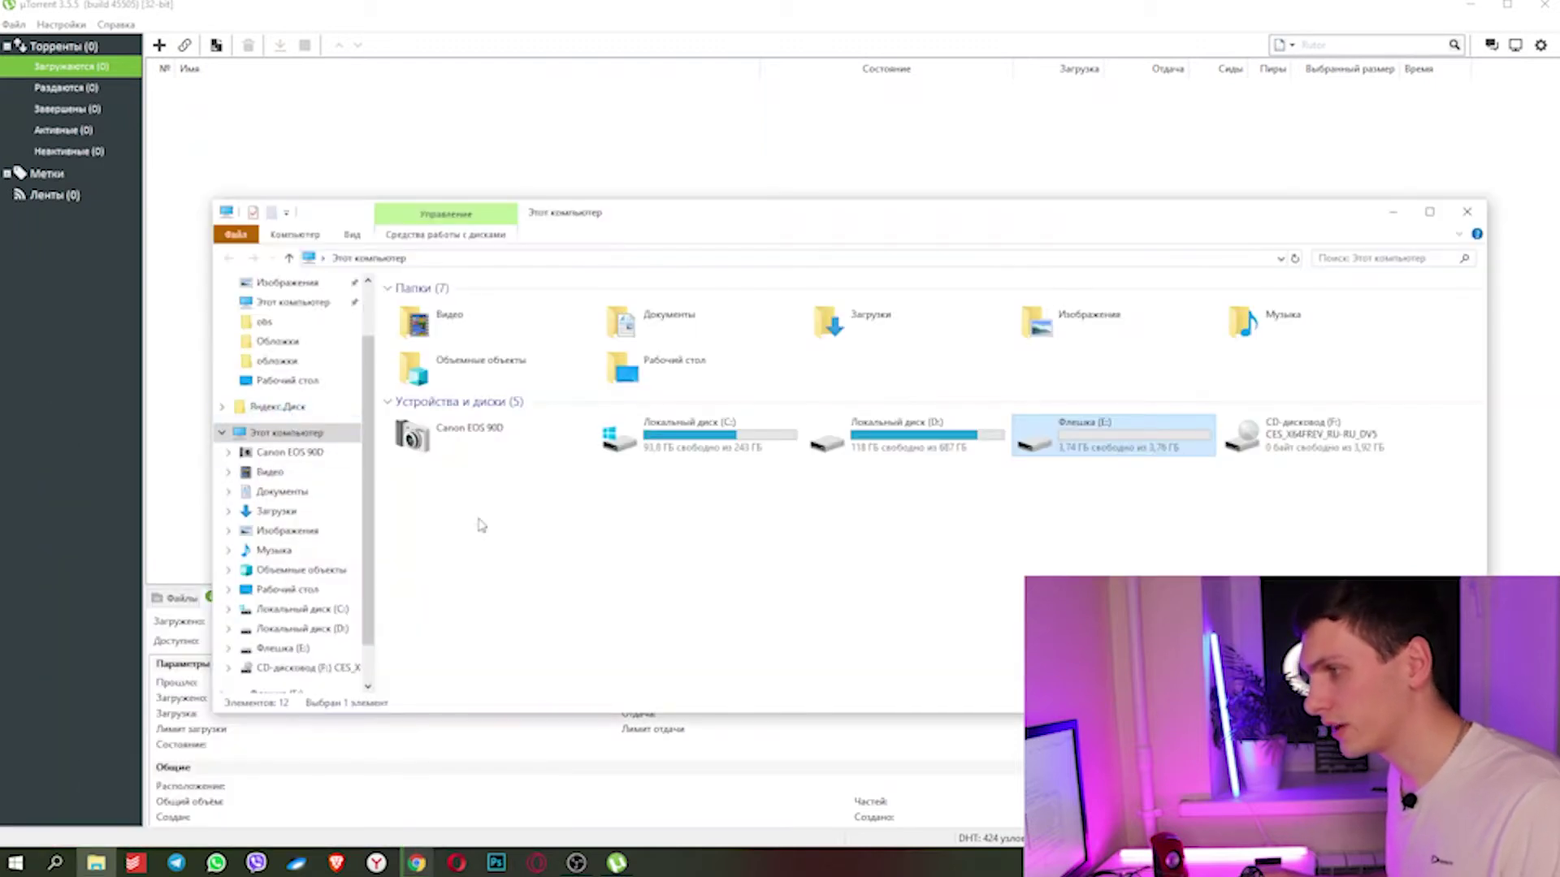
{"action": "right_click", "coordinate": [751, 560]}
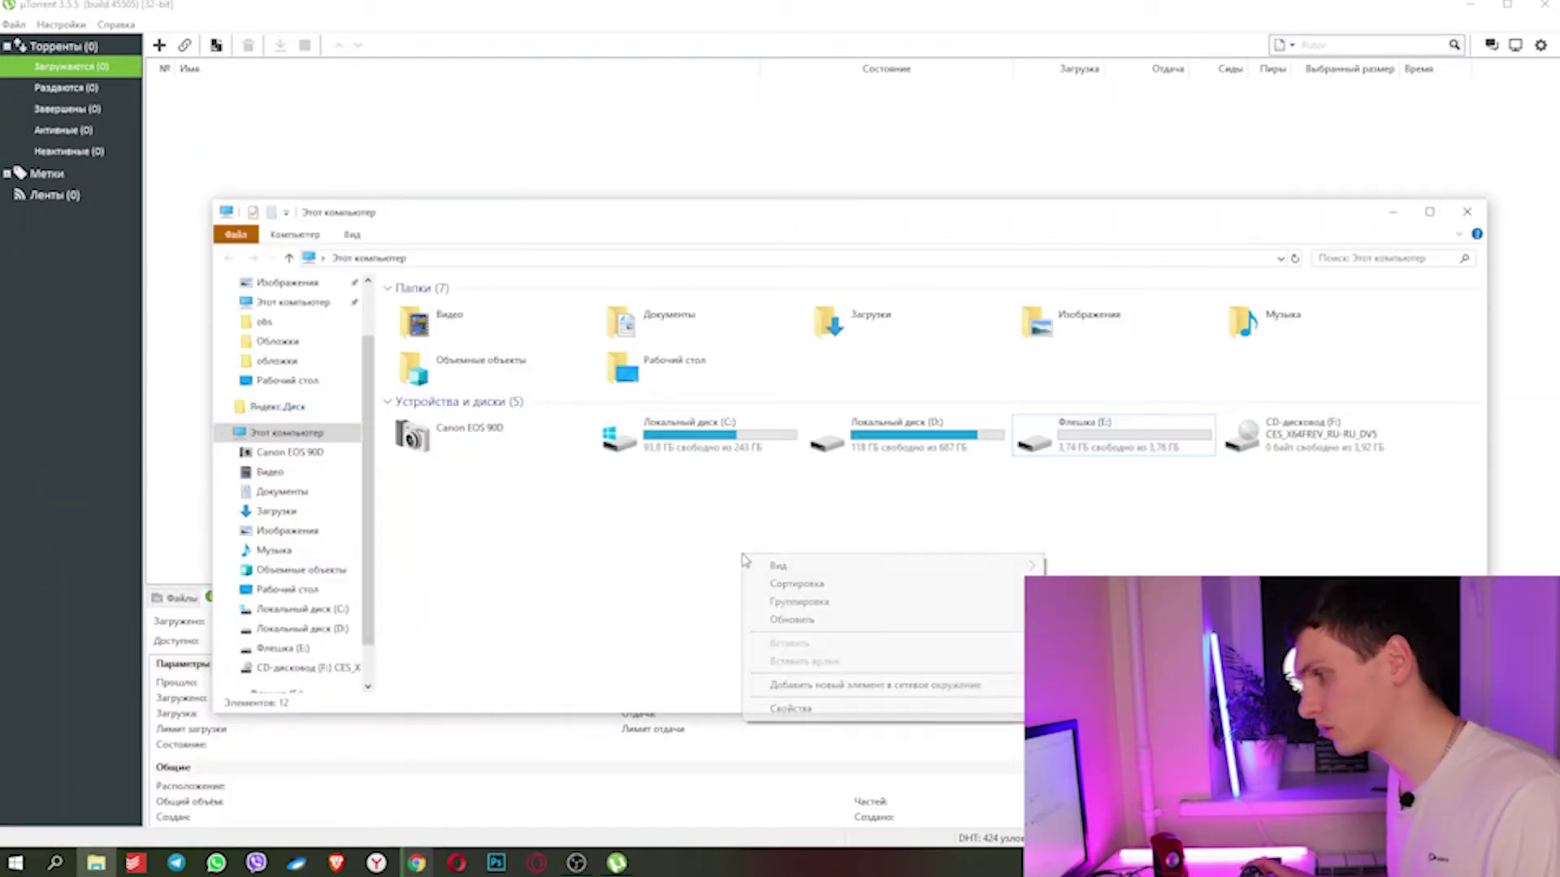
{"action": "left_click", "coordinate": [837, 712]}
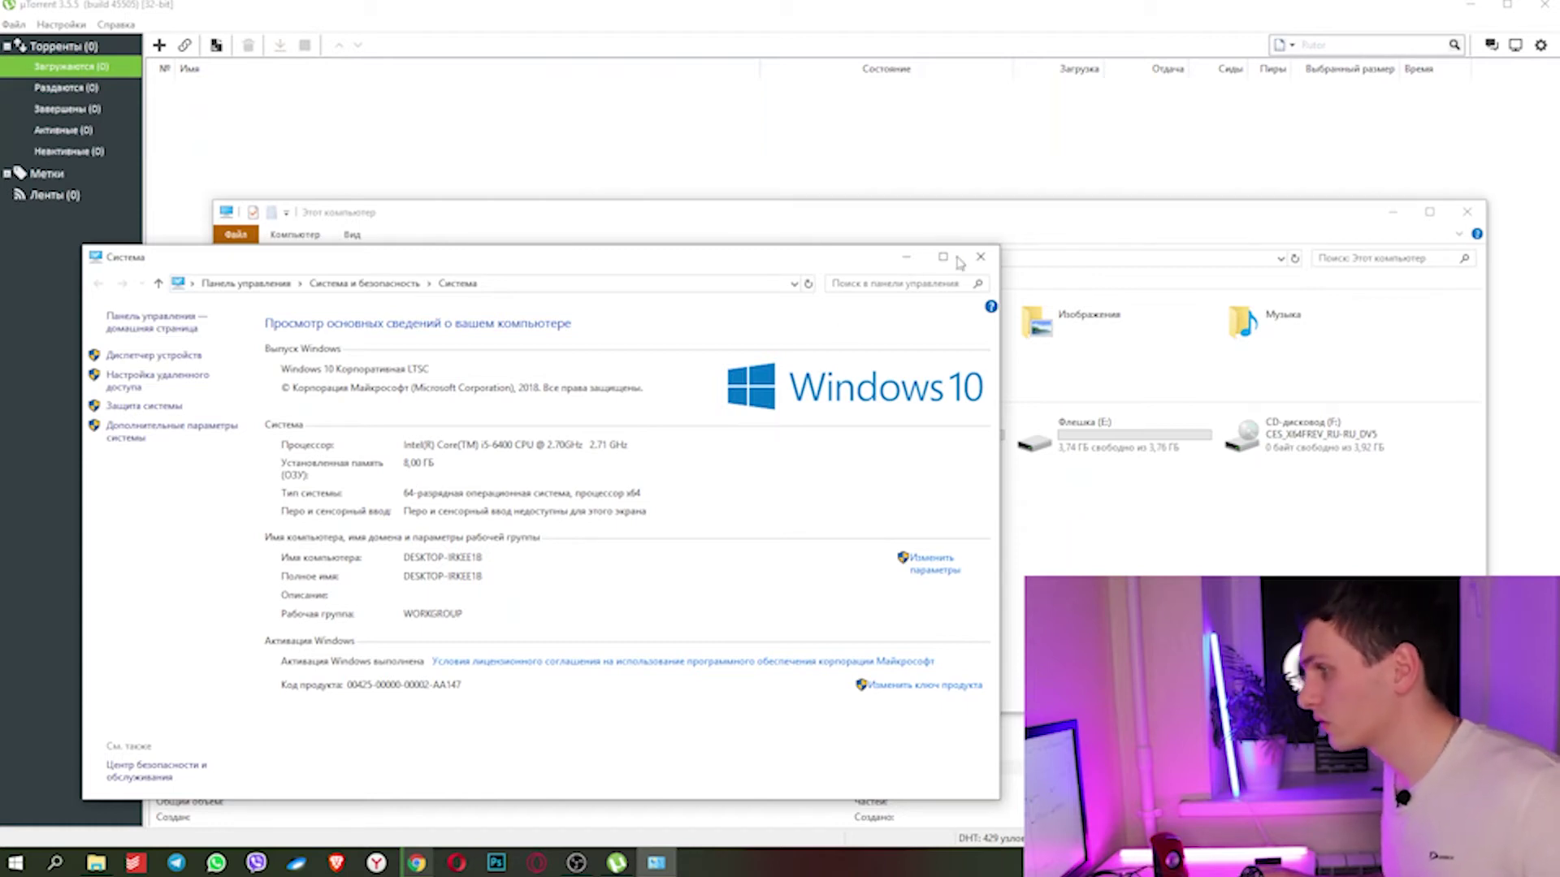
{"action": "left_click", "coordinate": [980, 257]}
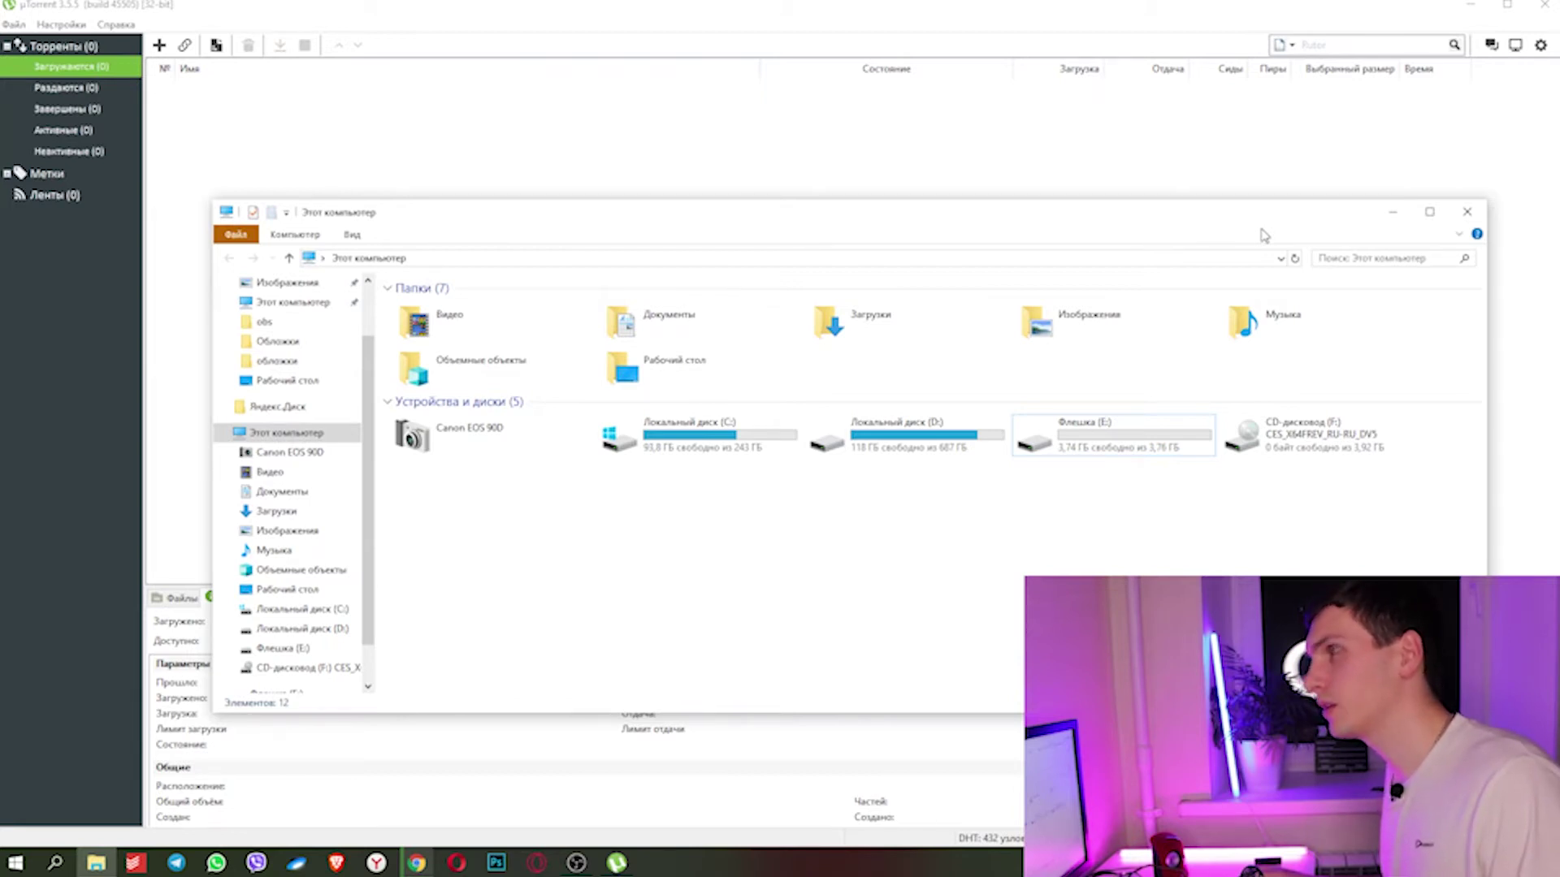
{"action": "left_click", "coordinate": [940, 17]}
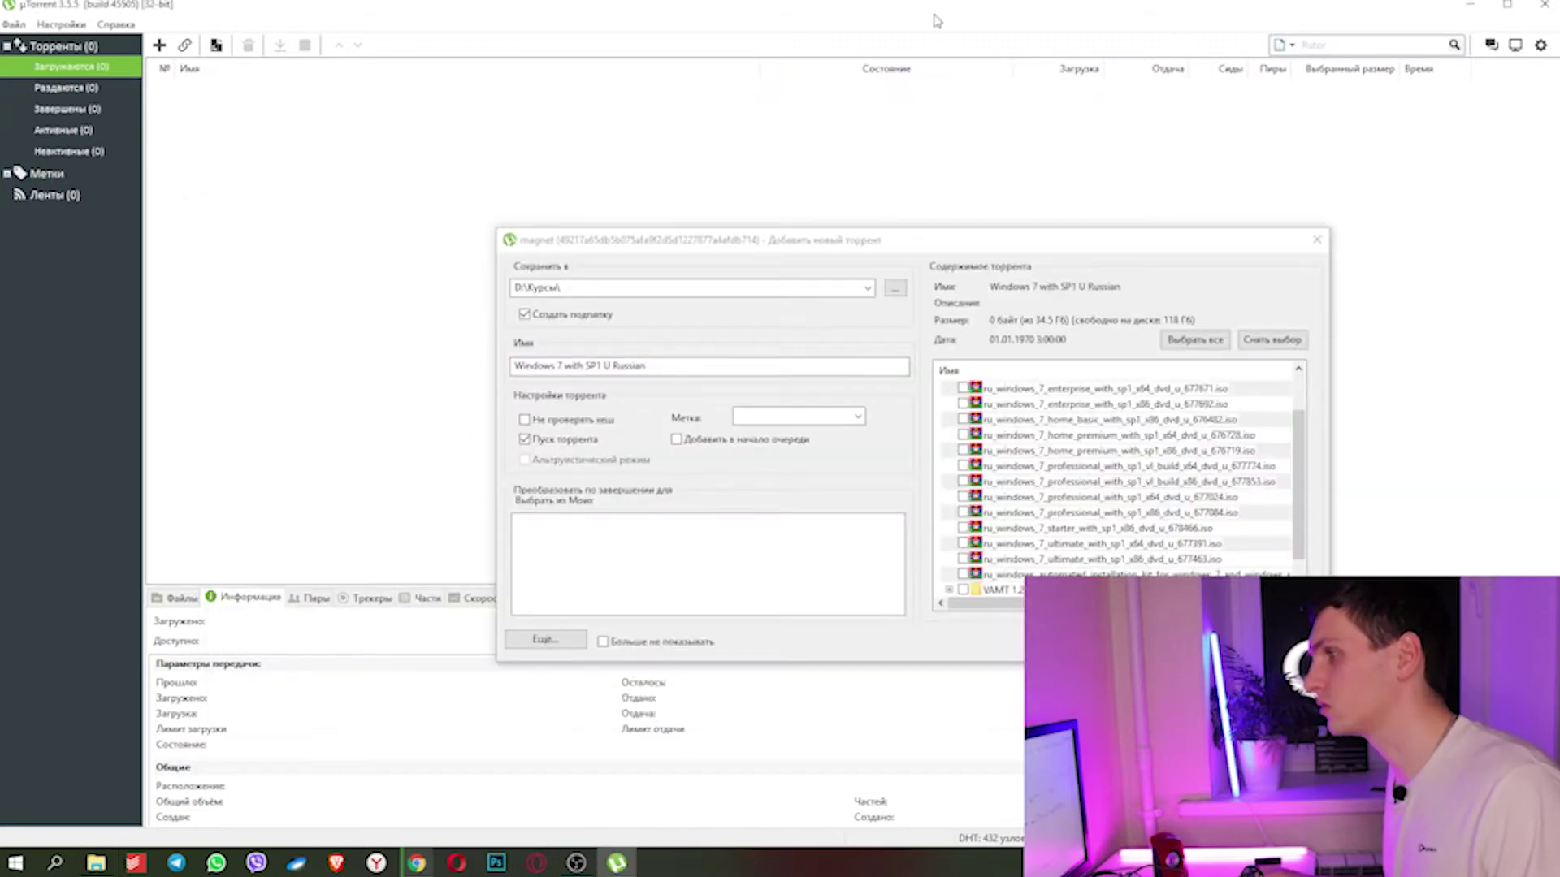
Step: Mark ru_windows_7_ultimate_with_sp1_x64_dvd_u_677391.iso for download and set the save folder to D:\Torrent
{"action": "left_click", "coordinate": [1110, 548]}
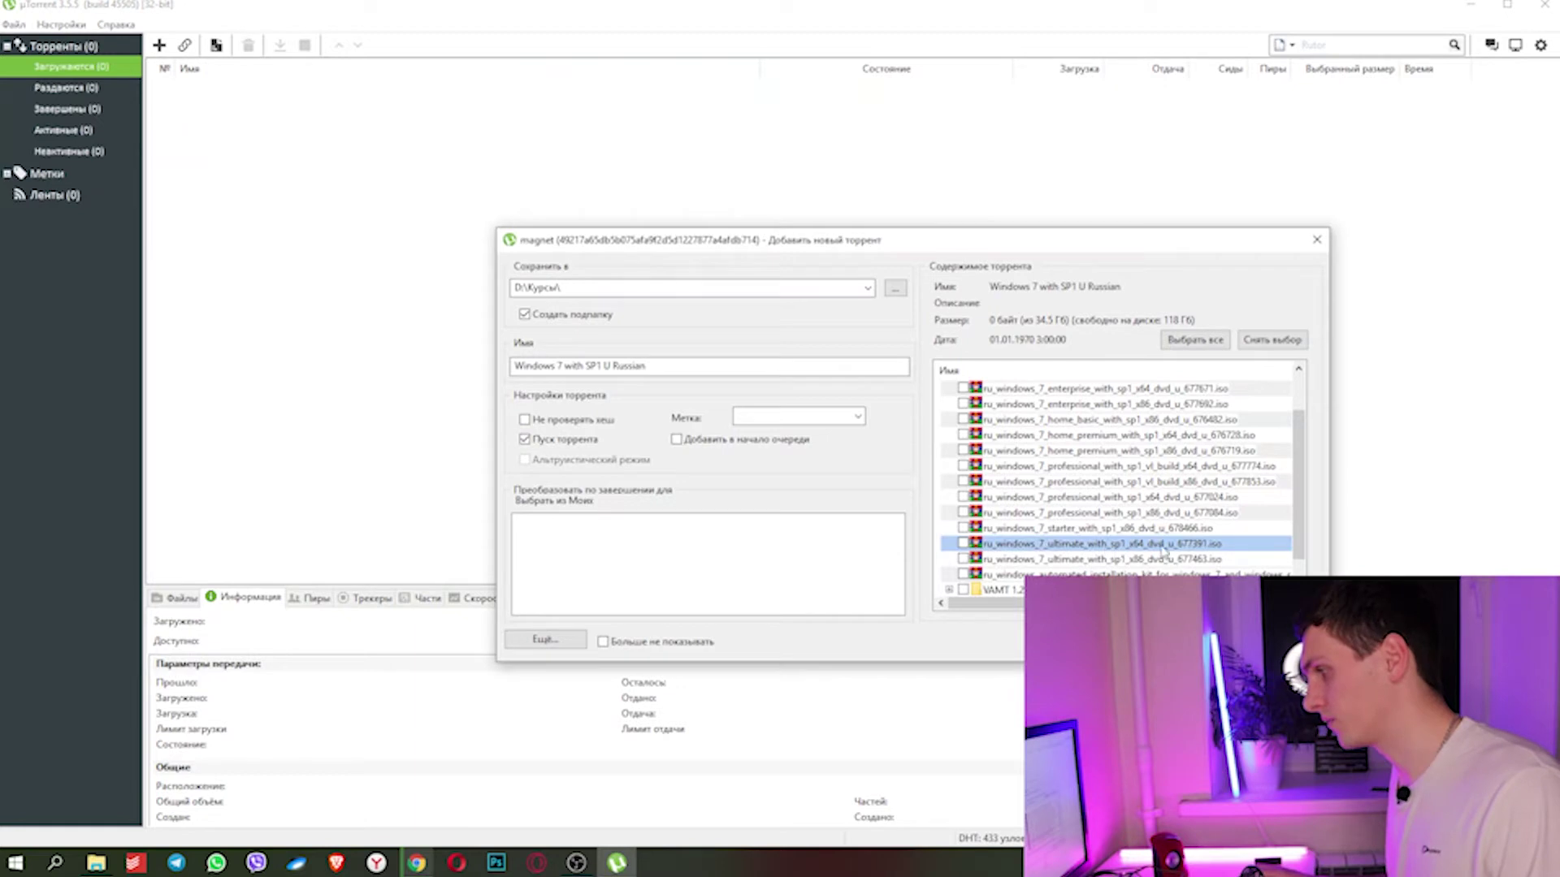
{"action": "left_click", "coordinate": [965, 545]}
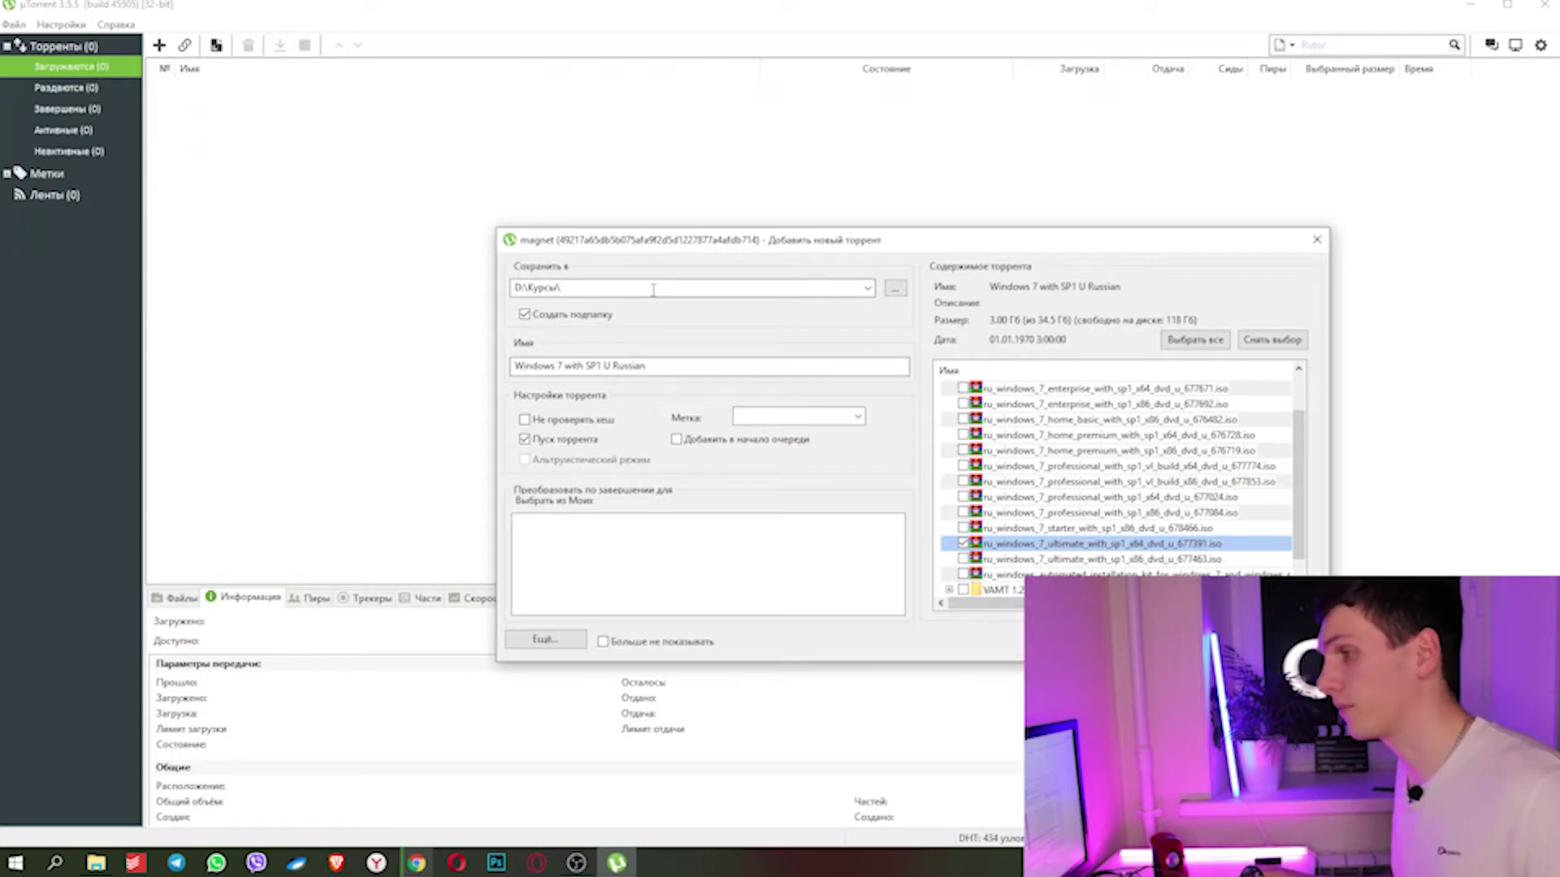
{"action": "left_click", "coordinate": [891, 294]}
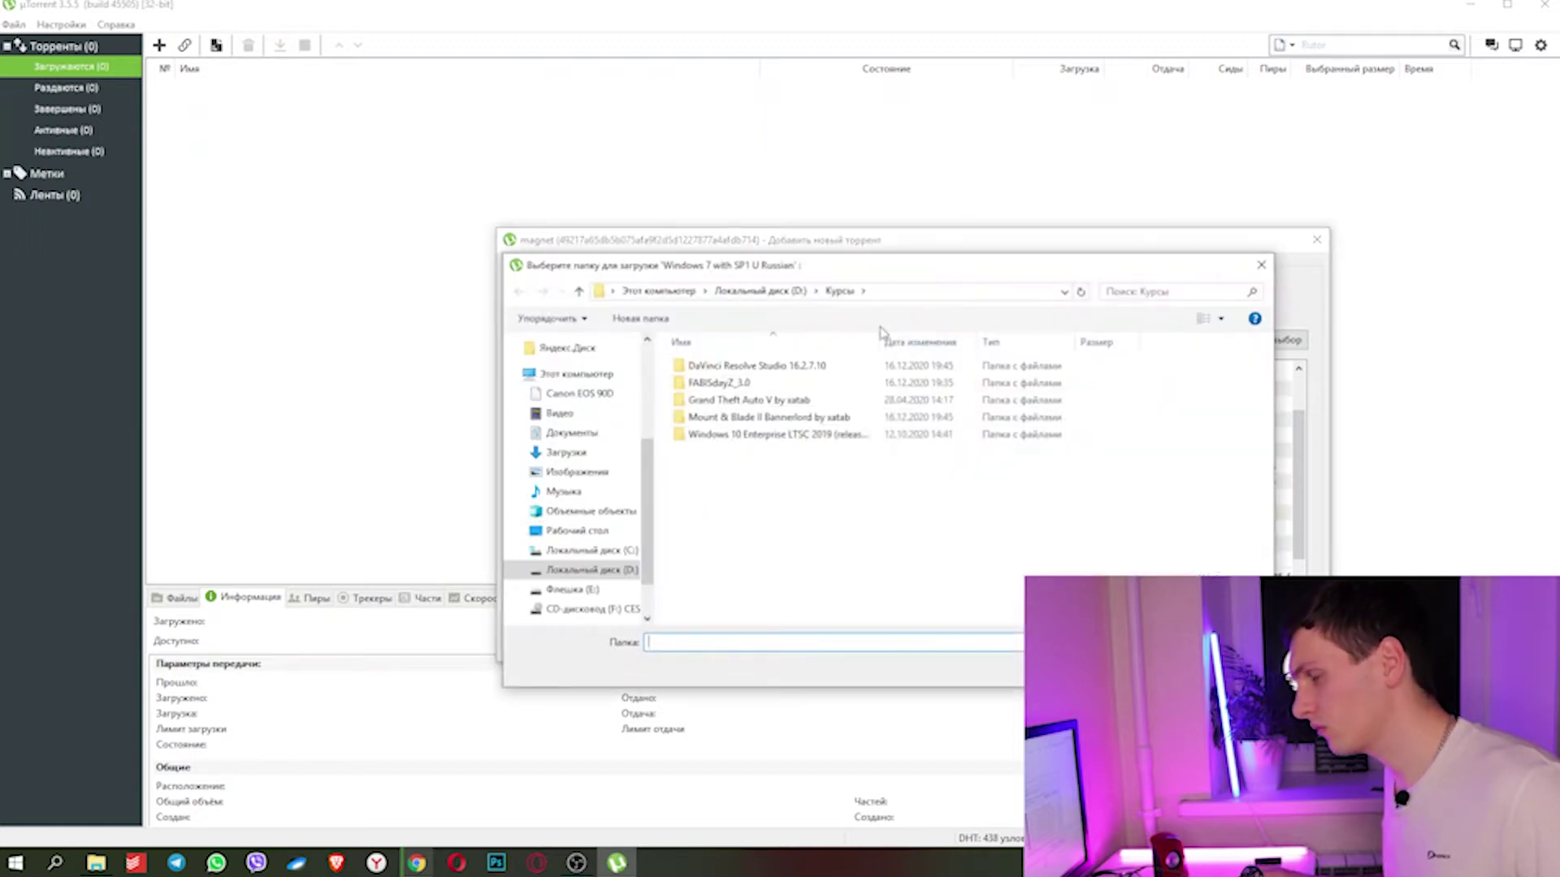
{"action": "left_click", "coordinate": [761, 290]}
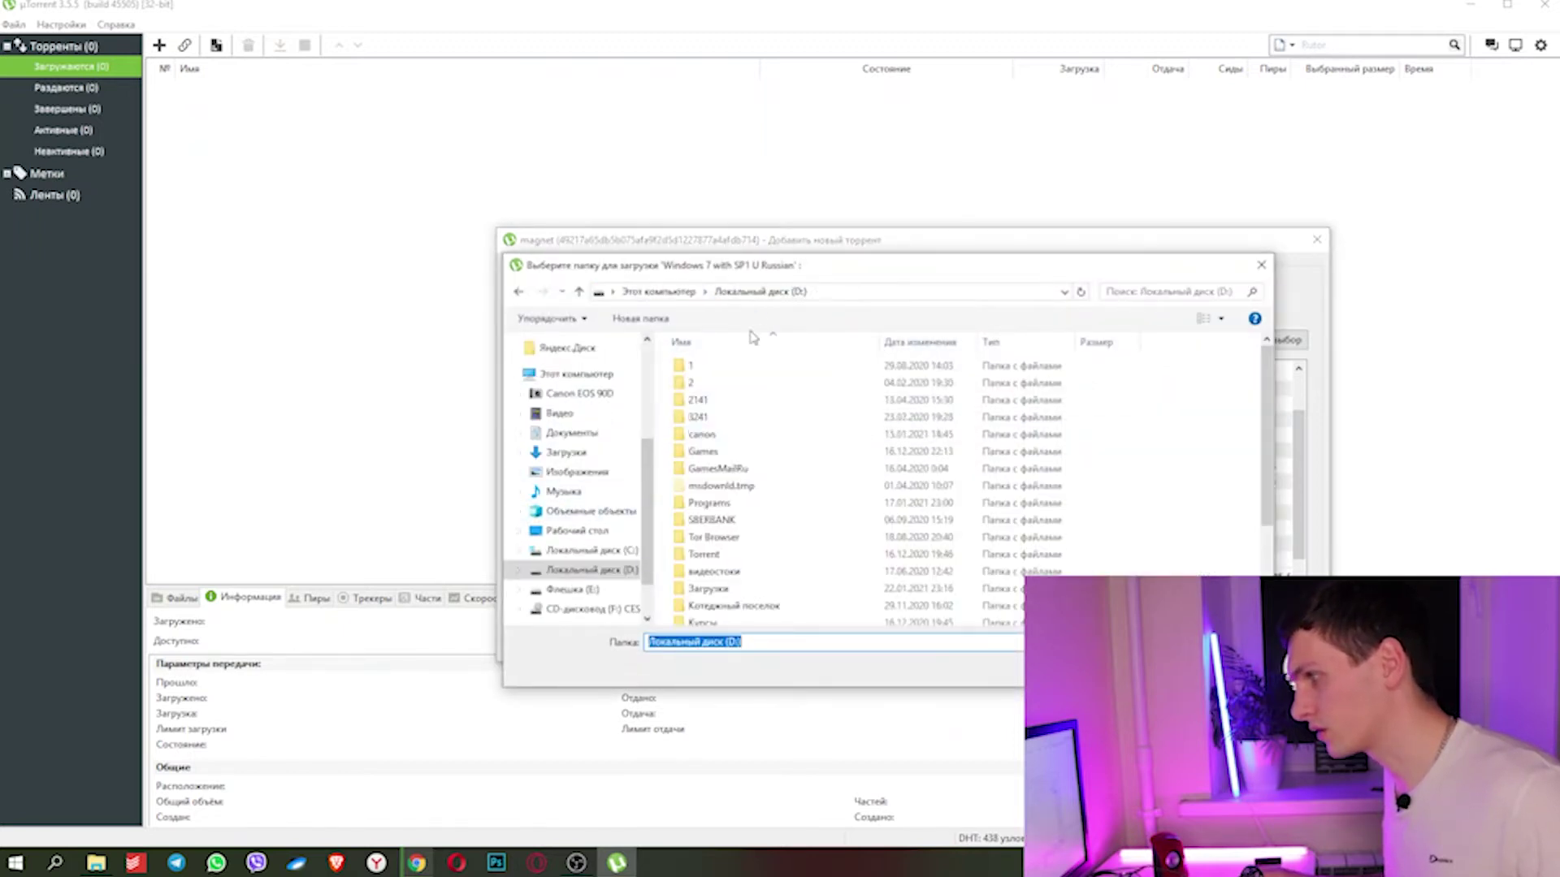
{"action": "double_click", "coordinate": [727, 555]}
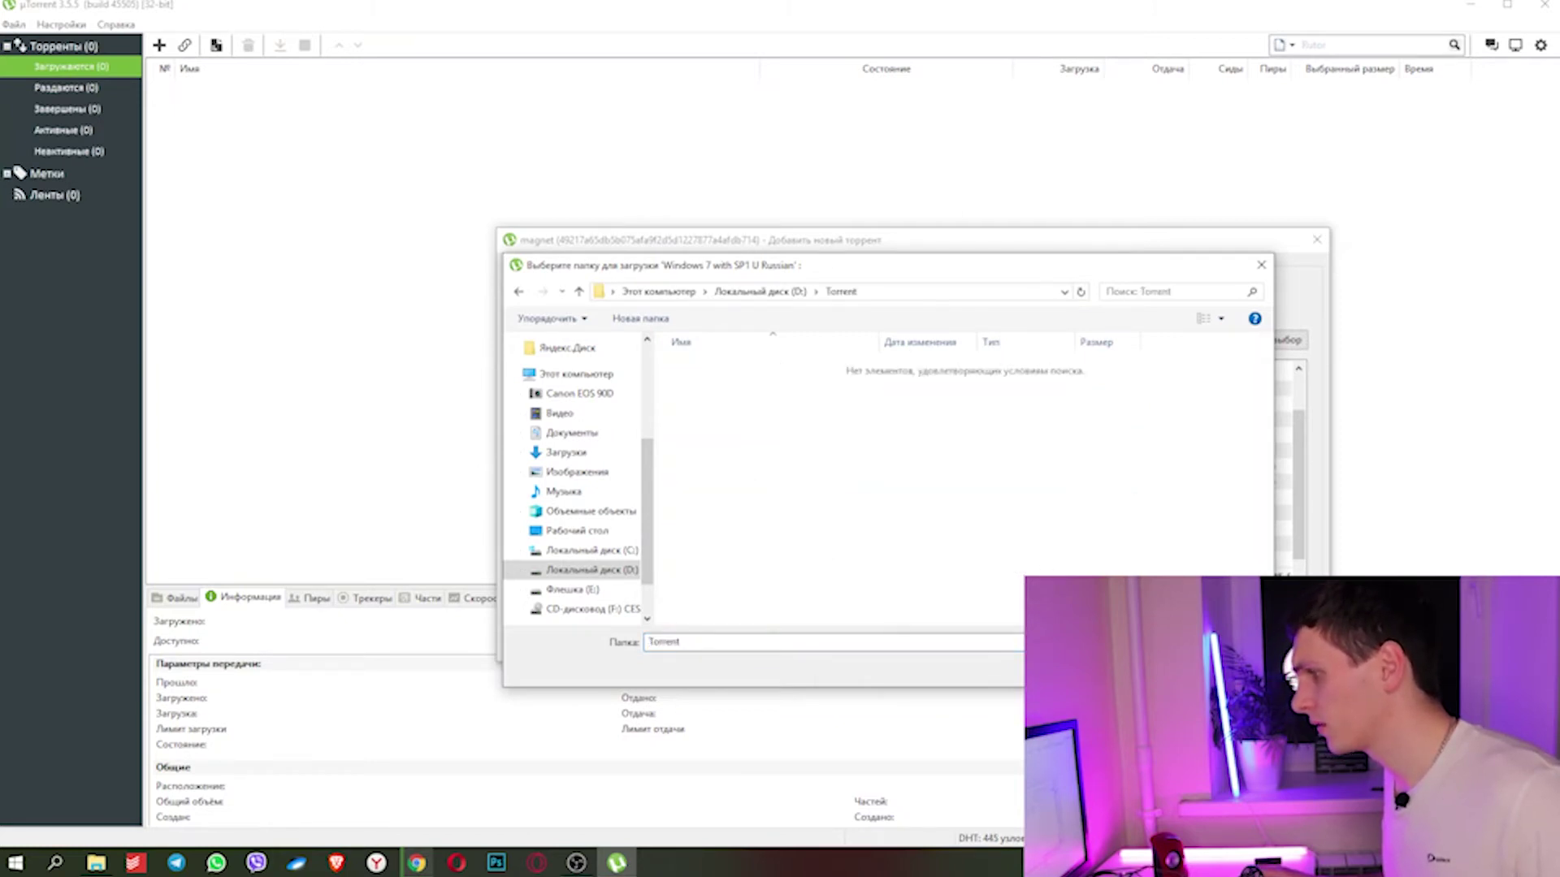
{"action": "left_click", "coordinate": [1154, 668]}
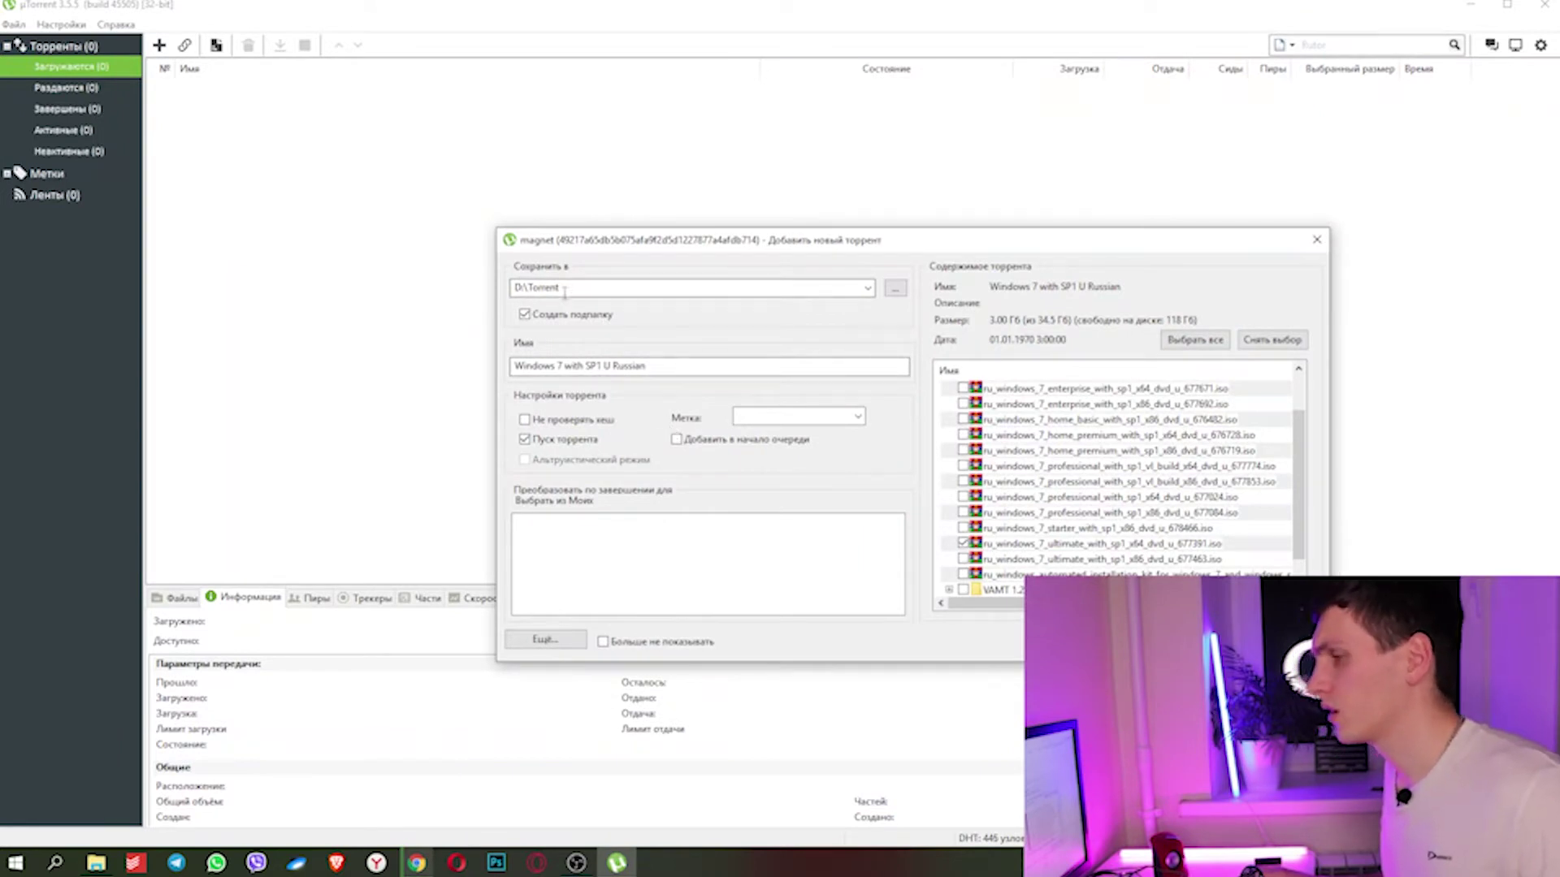
Step: Start downloading the torrent under the name Windows 7 with SP1 U Russian and select it in the download list
{"action": "left_click_drag", "start_coordinate": [517, 370], "coordinate": [679, 364]}
{"action": "left_click", "coordinate": [680, 373]}
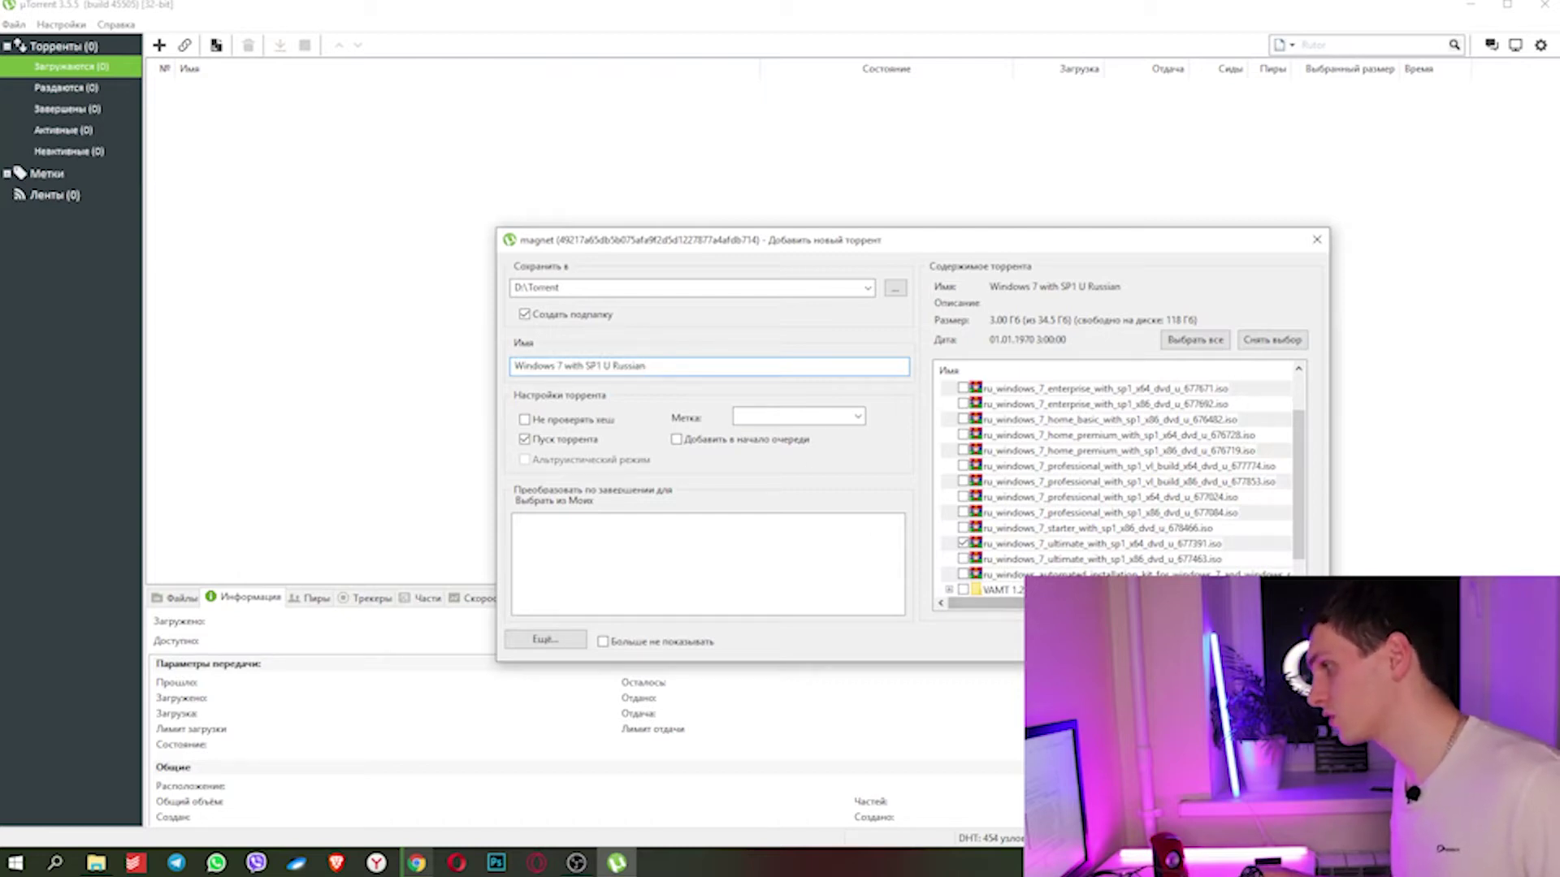
{"action": "key", "text": "Return"}
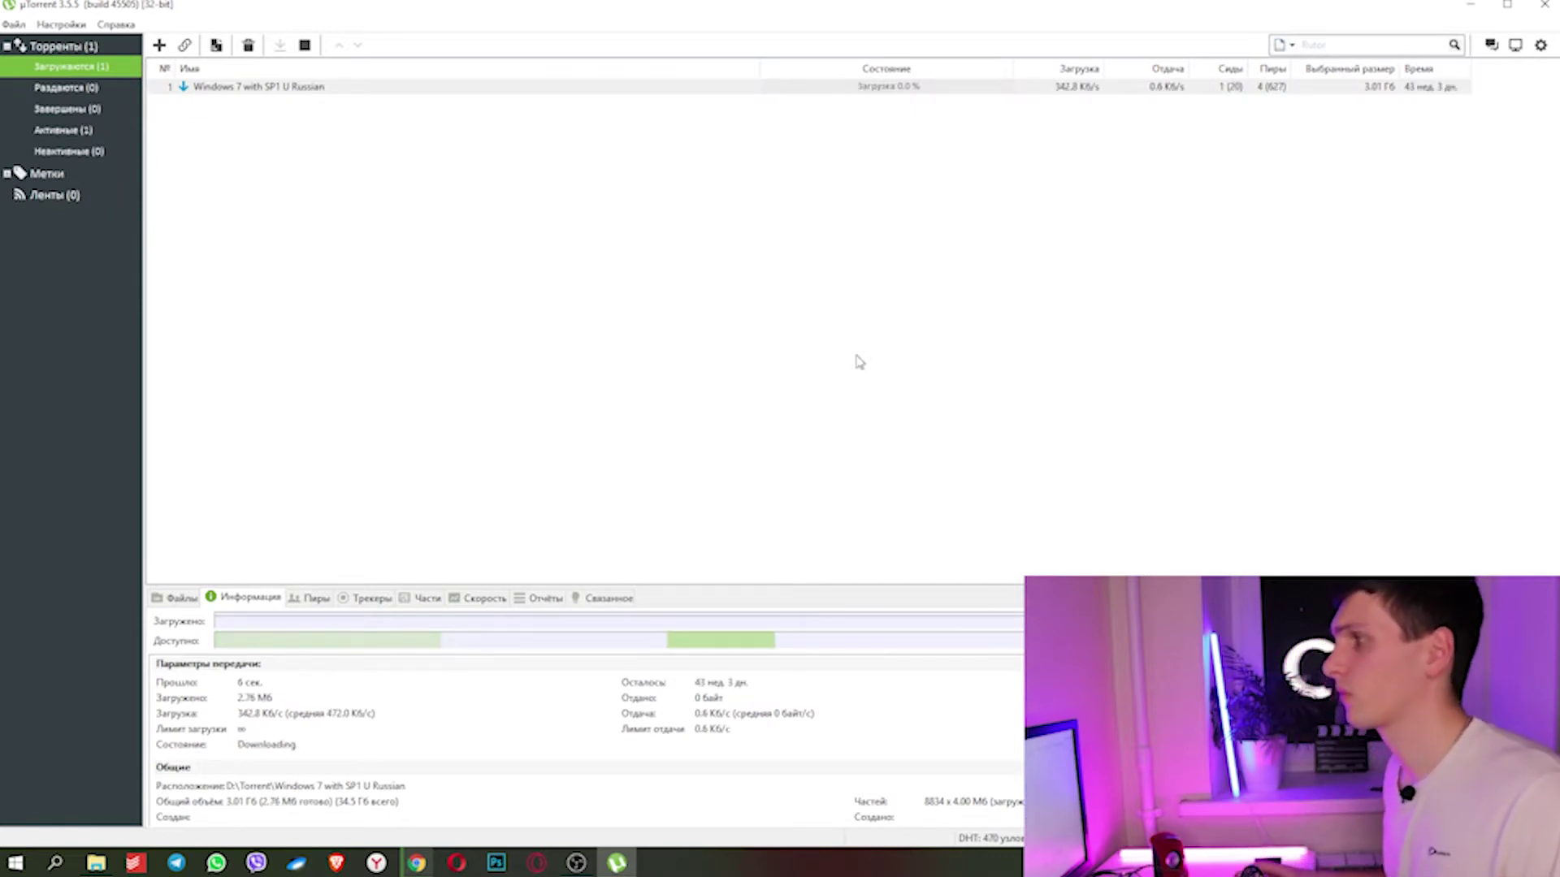
{"action": "left_click", "coordinate": [848, 91]}
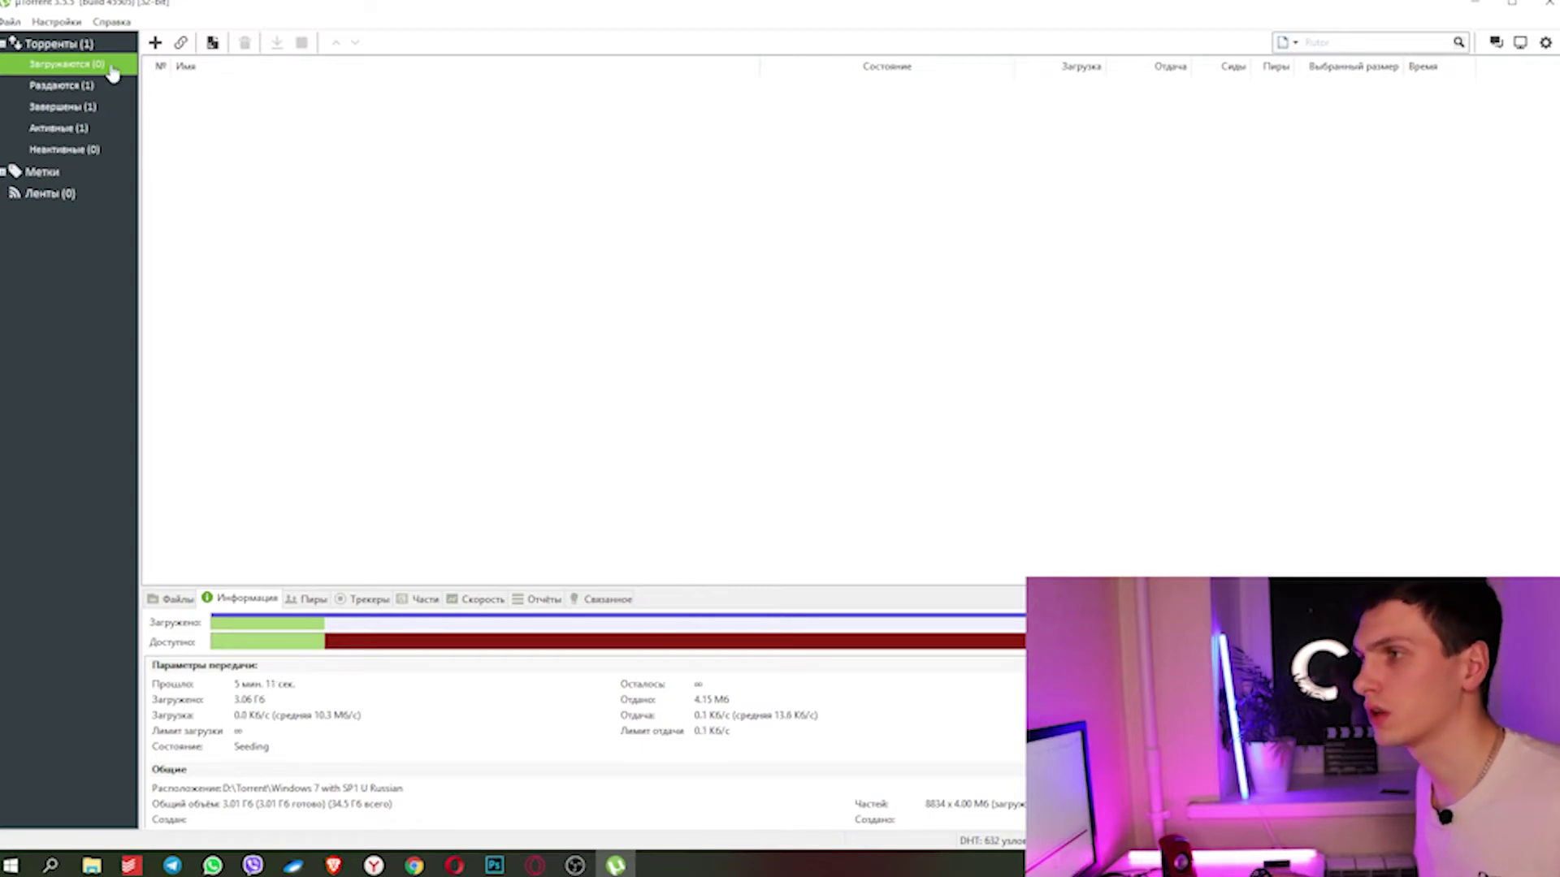
Step: Check the seeding and completed torrents and select Windows 7 with SP1 U Russian among the completed ones
{"action": "left_click", "coordinate": [45, 87]}
{"action": "left_click", "coordinate": [45, 109]}
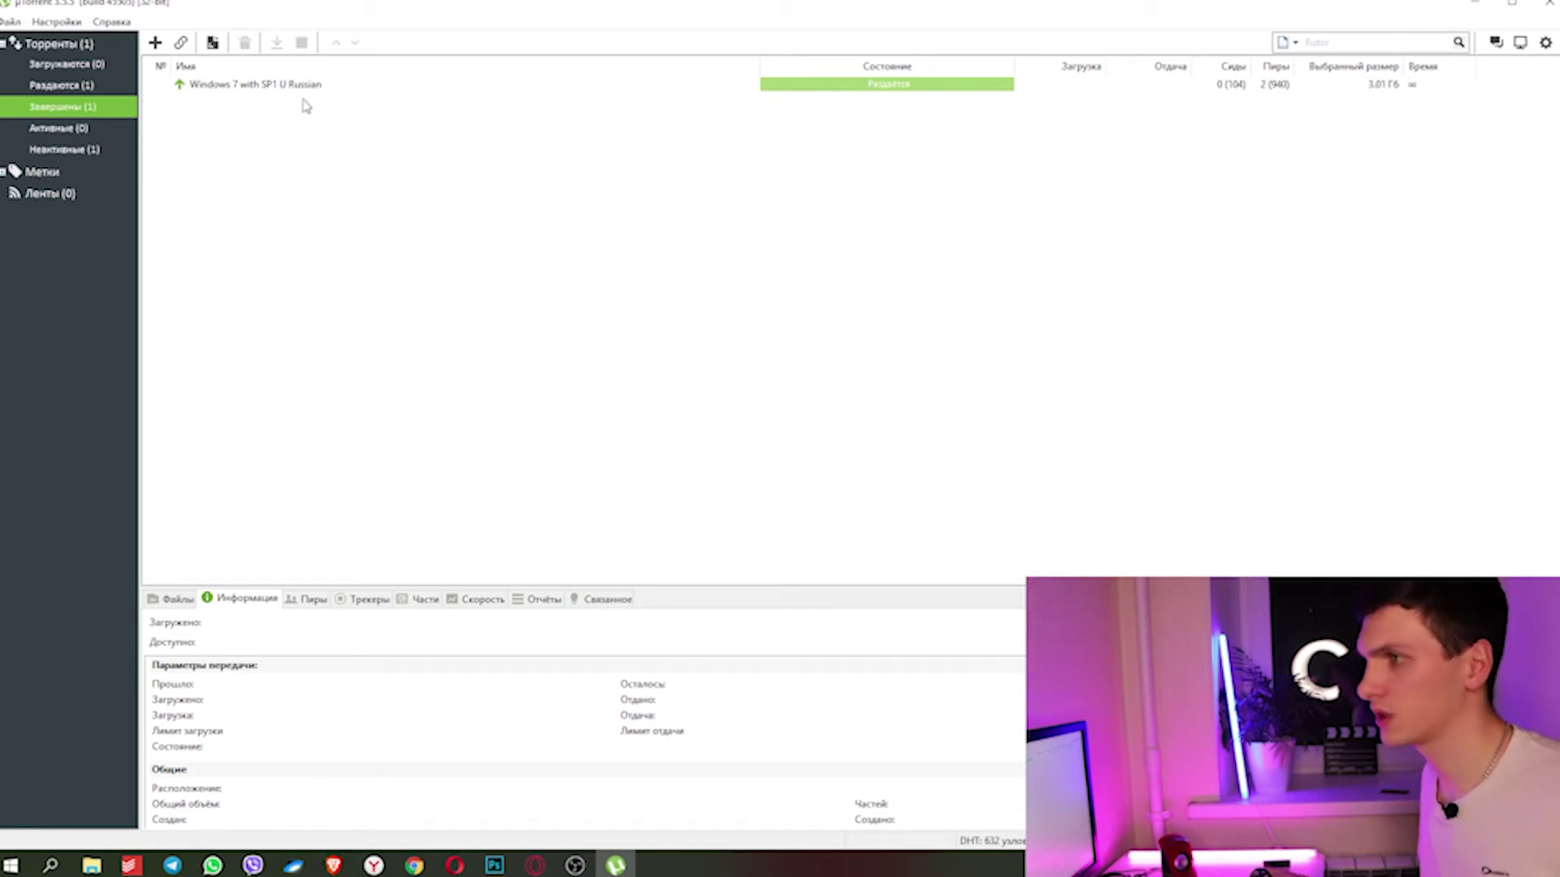
{"action": "left_click", "coordinate": [225, 91]}
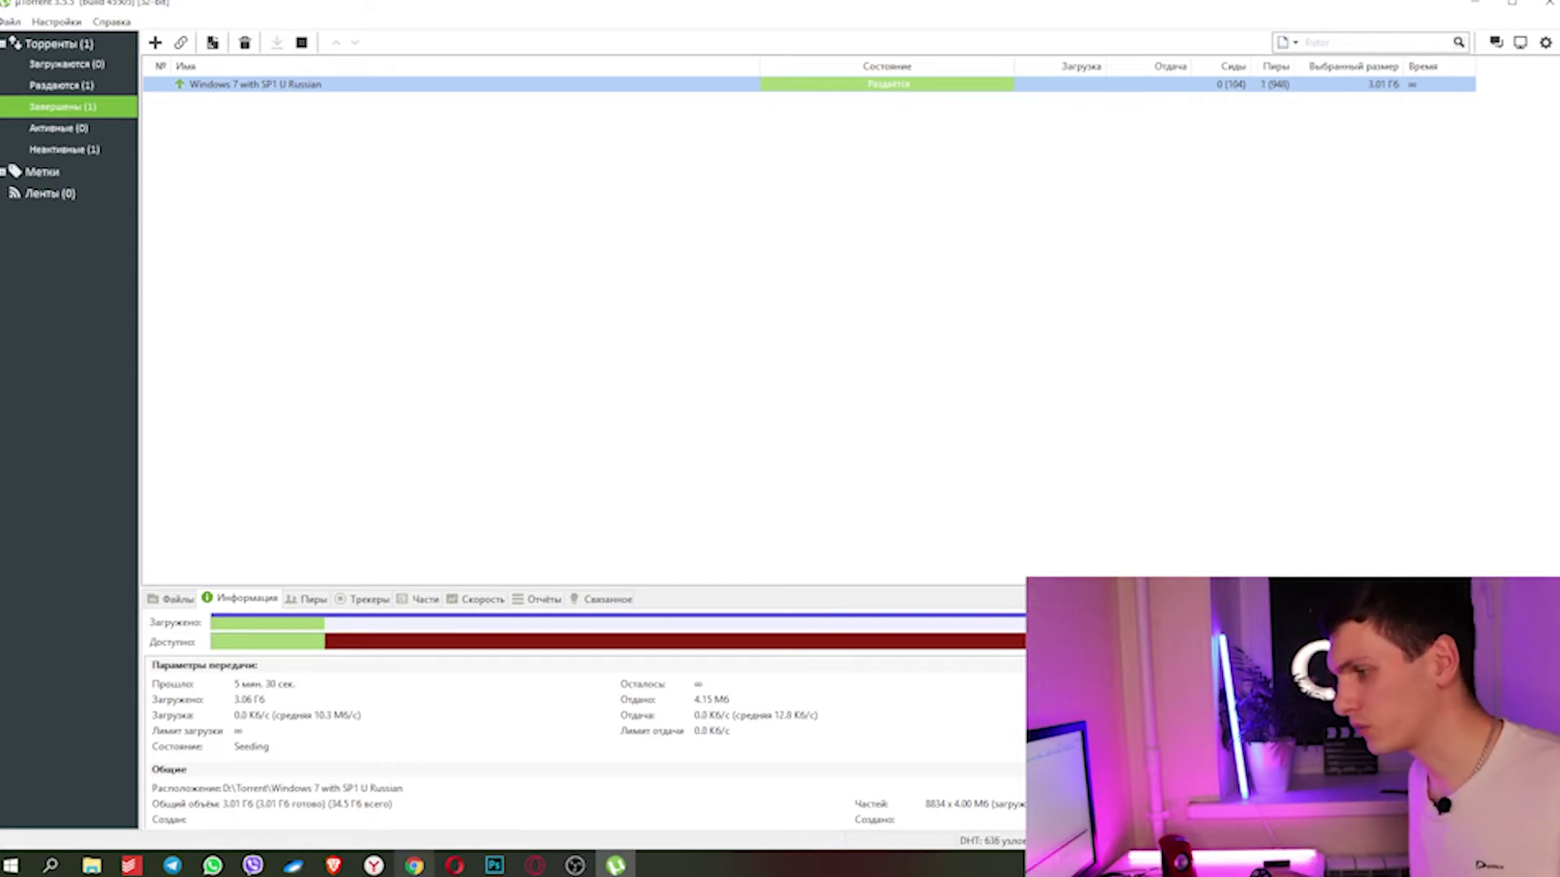
Step: Switch to Chrome, download Rufus 3.13 from the rufus.ie page and launch the downloaded file
{"action": "left_click", "coordinate": [424, 869]}
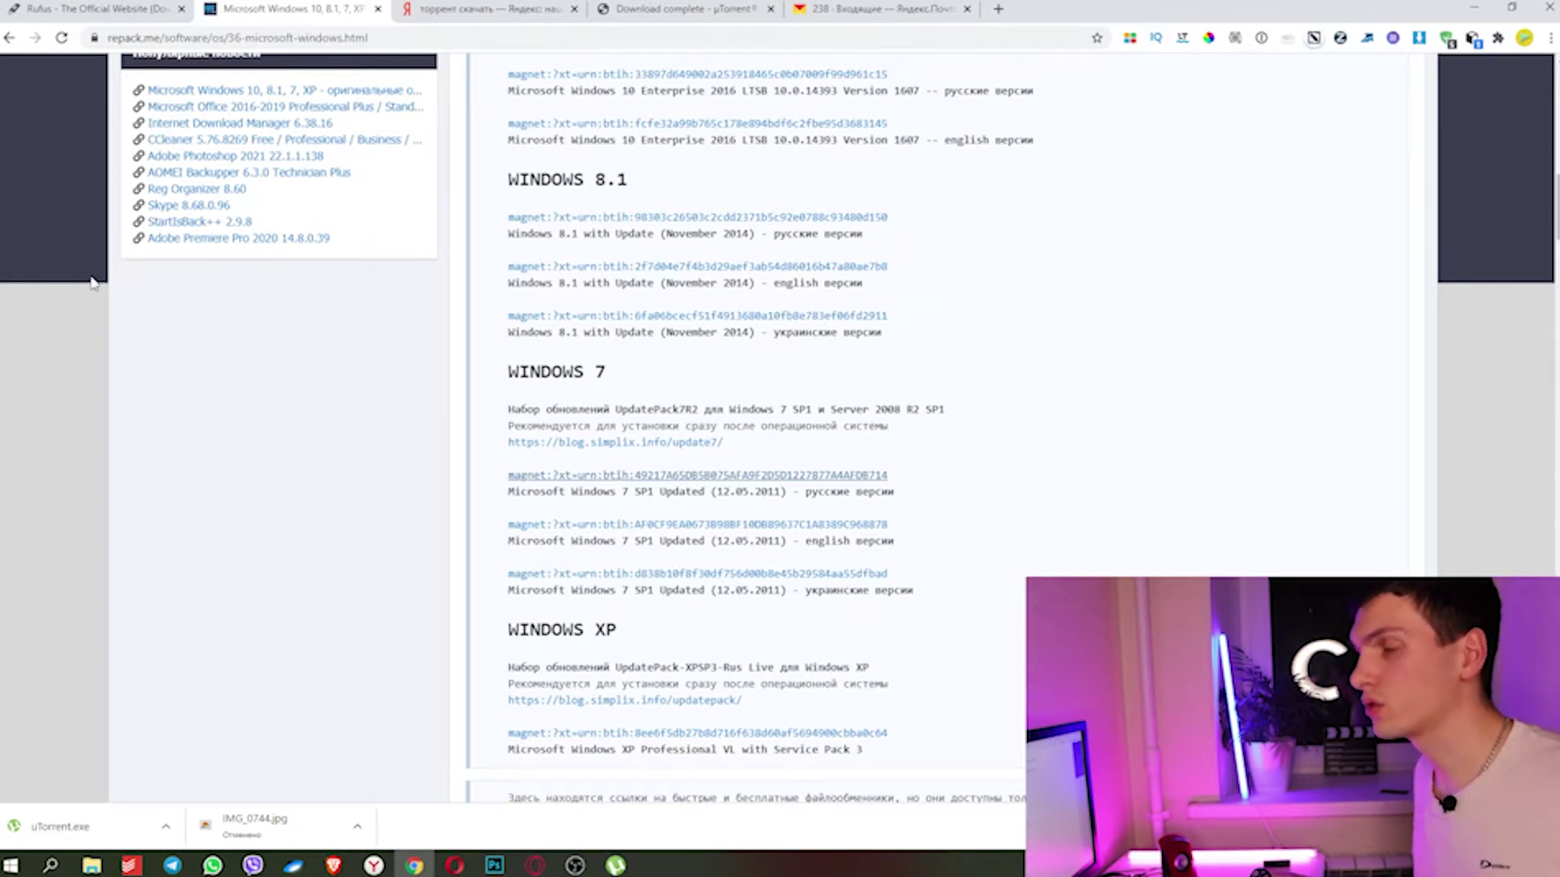
{"action": "left_click", "coordinate": [126, 6]}
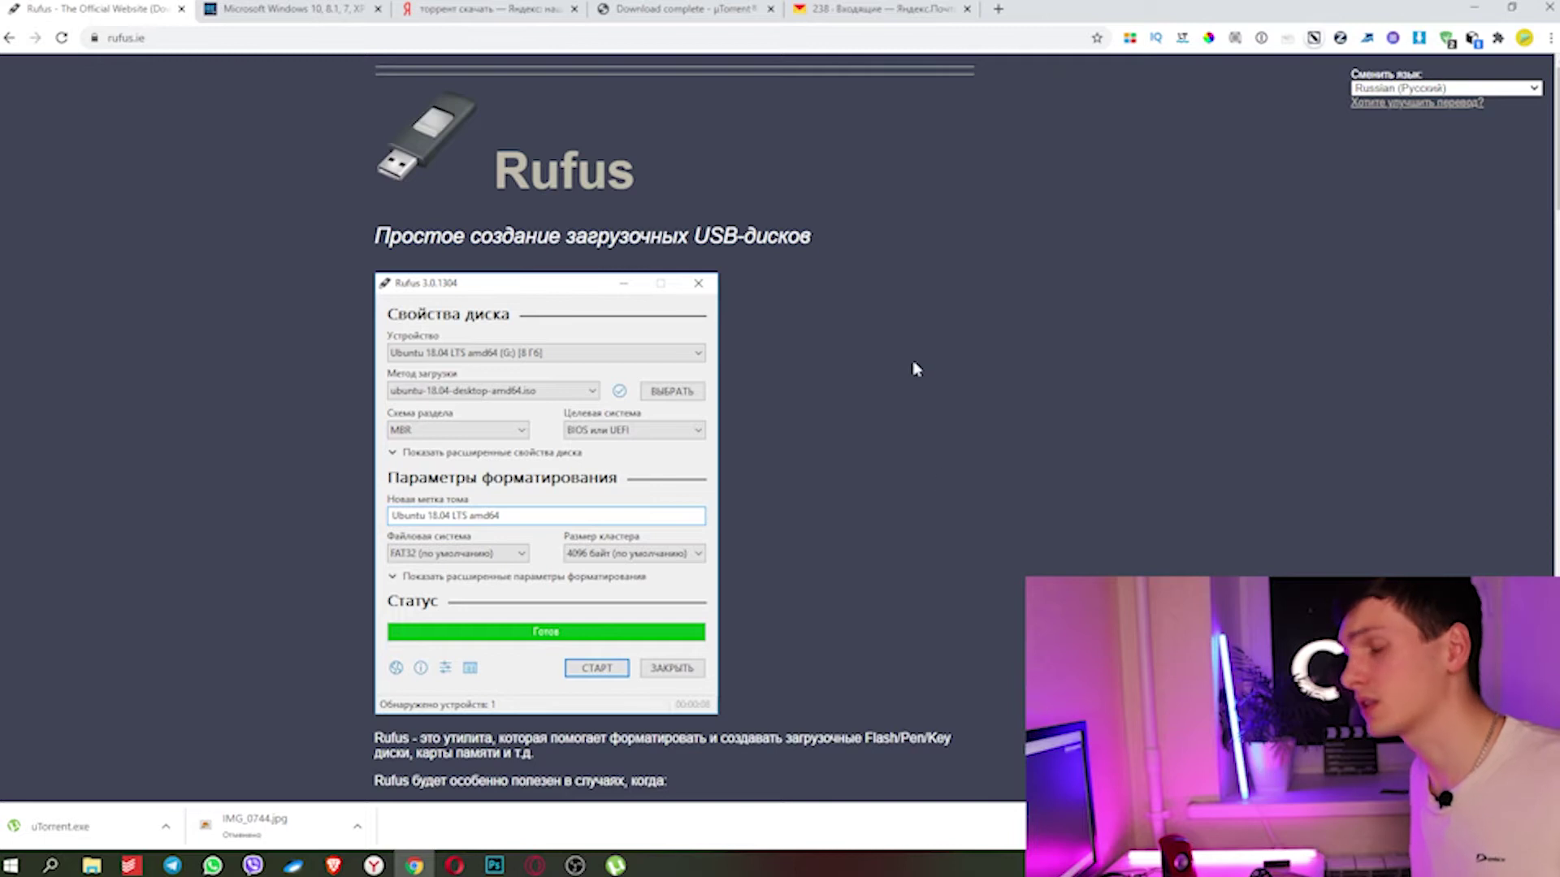
{"action": "scroll", "coordinate": [804, 265], "scroll_direction": "down", "scroll_amount": 5}
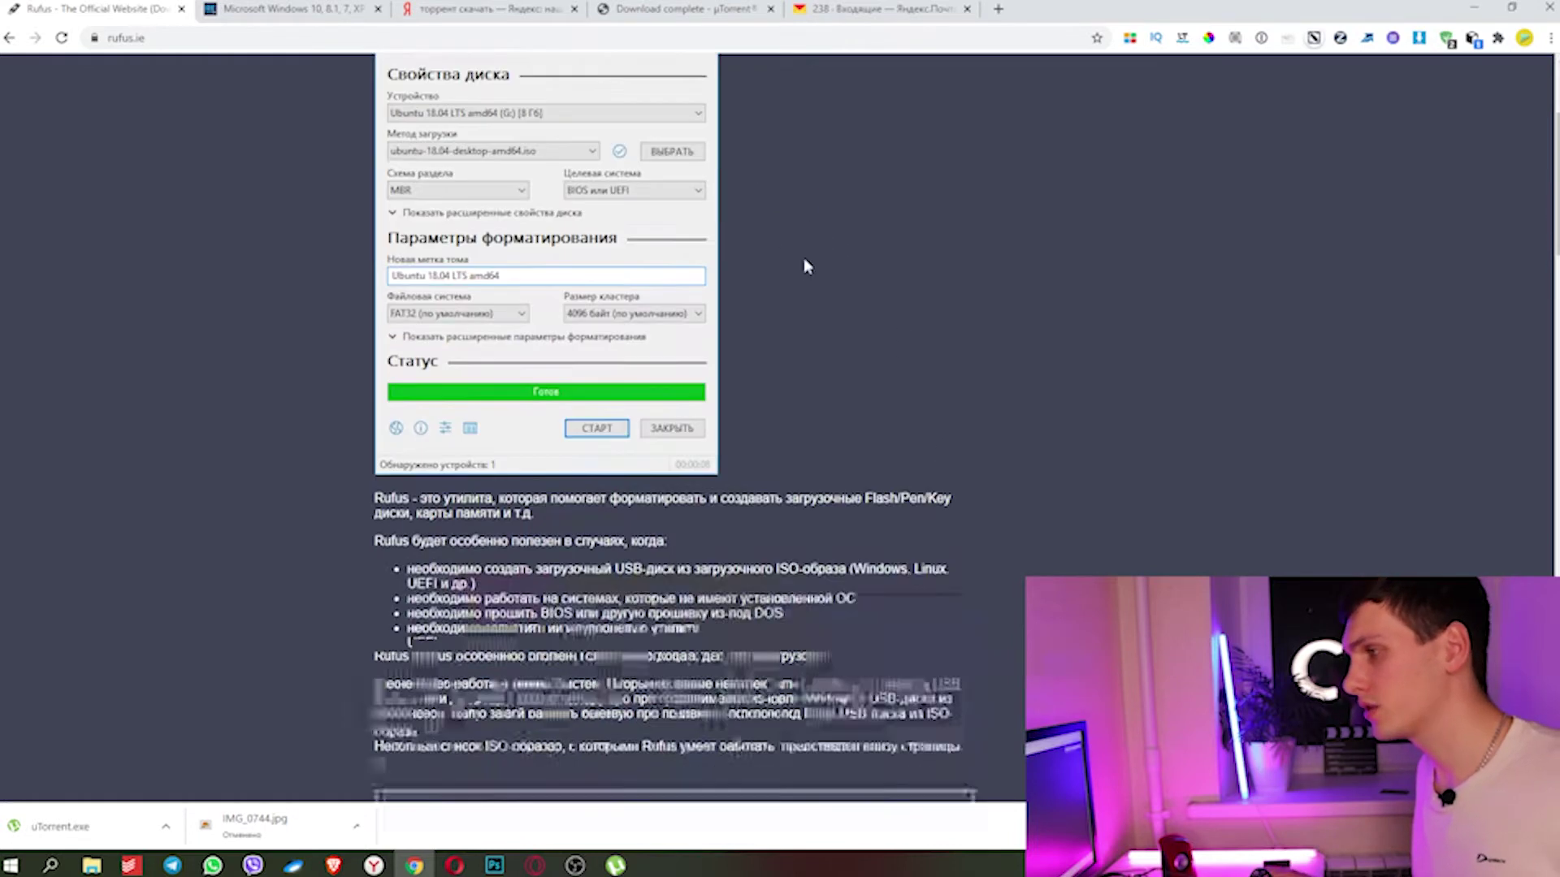
{"action": "scroll", "coordinate": [801, 253], "scroll_direction": "down", "scroll_amount": 2}
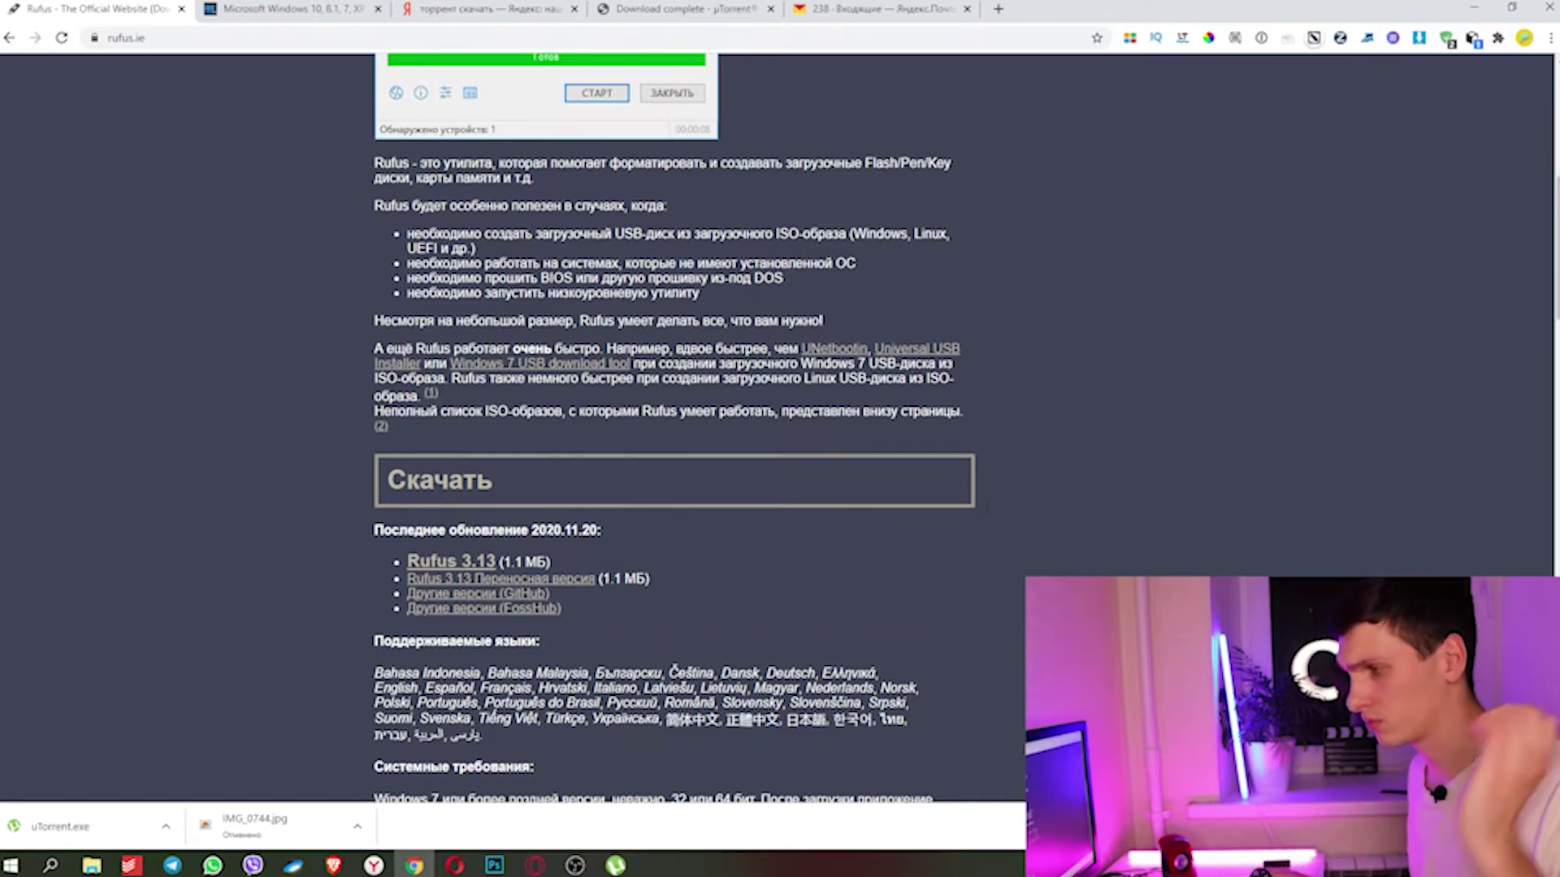
{"action": "left_click", "coordinate": [443, 568]}
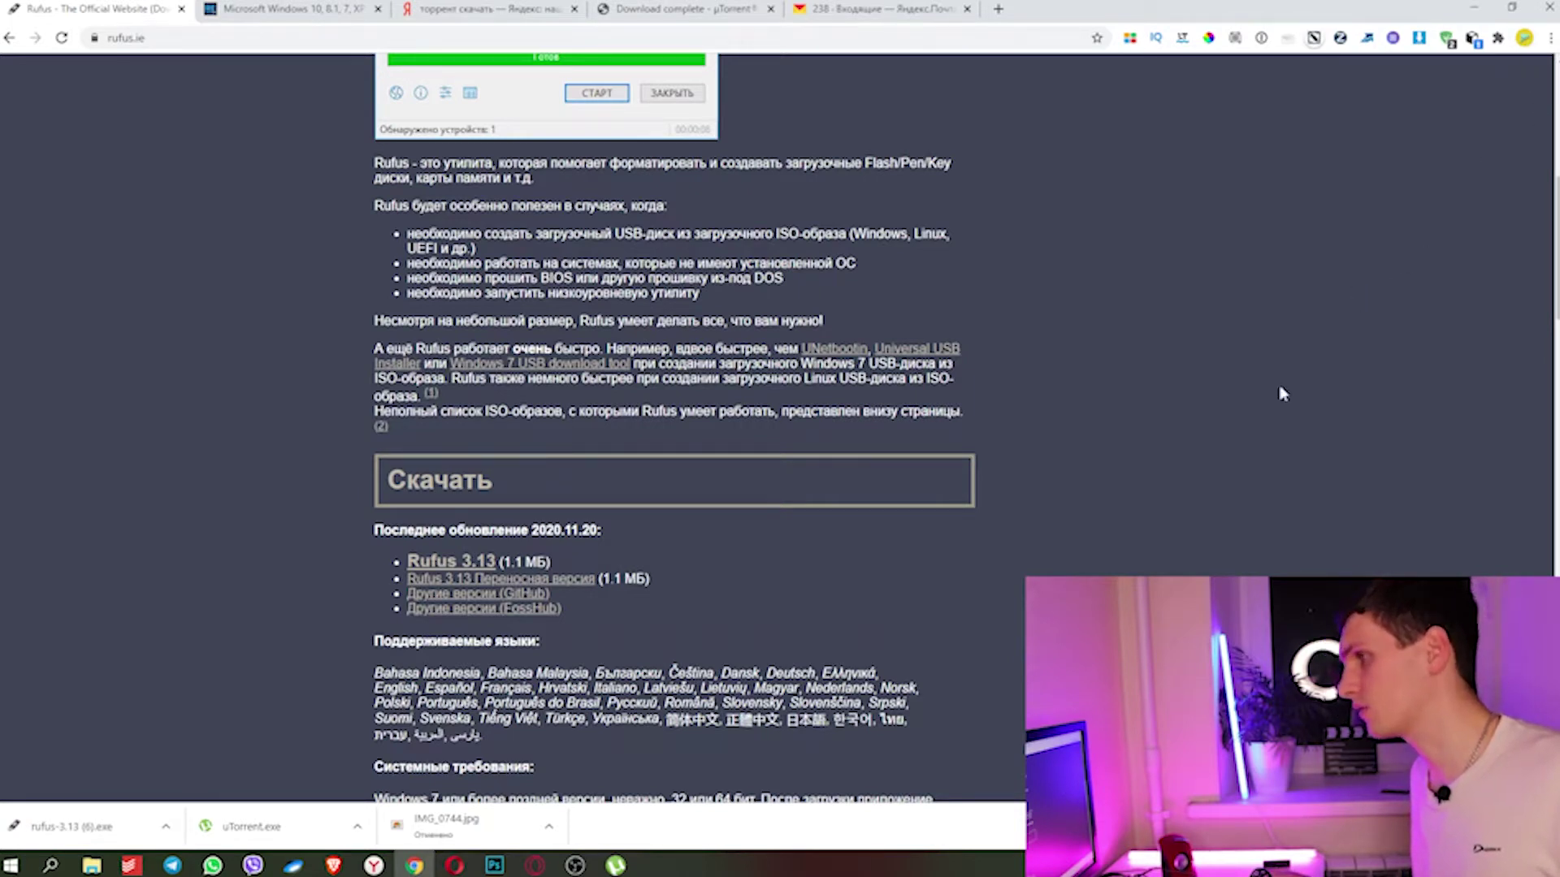
{"action": "left_click", "coordinate": [44, 836]}
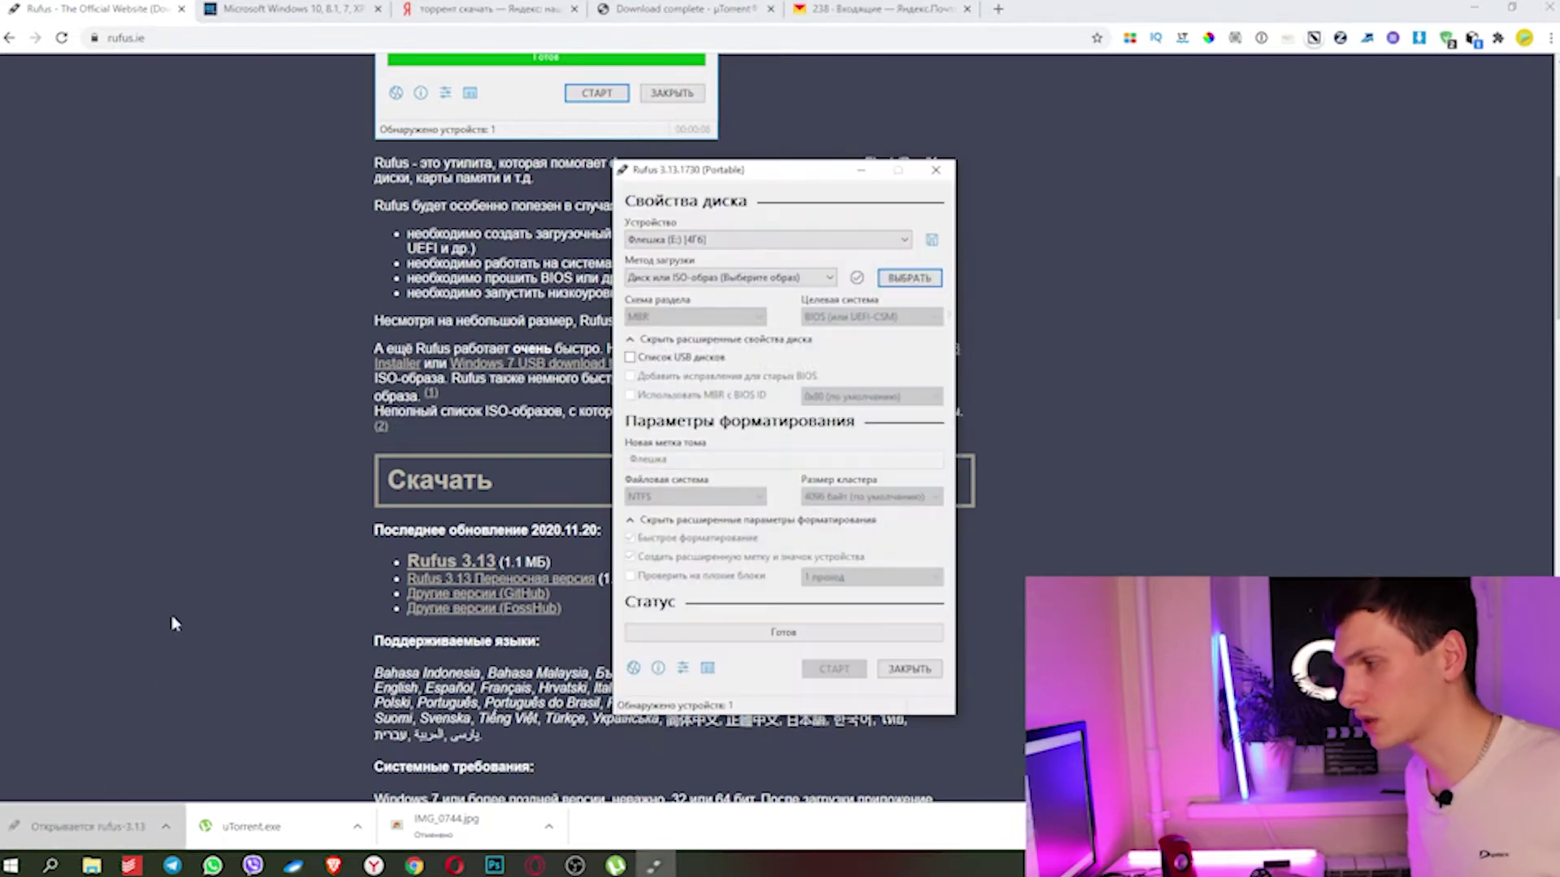
Step: Choose the flash drive Флешка (E:) as the Rufus device and keep the disk or ISO image boot method
{"action": "left_click_drag", "start_coordinate": [761, 175], "coordinate": [1221, 160]}
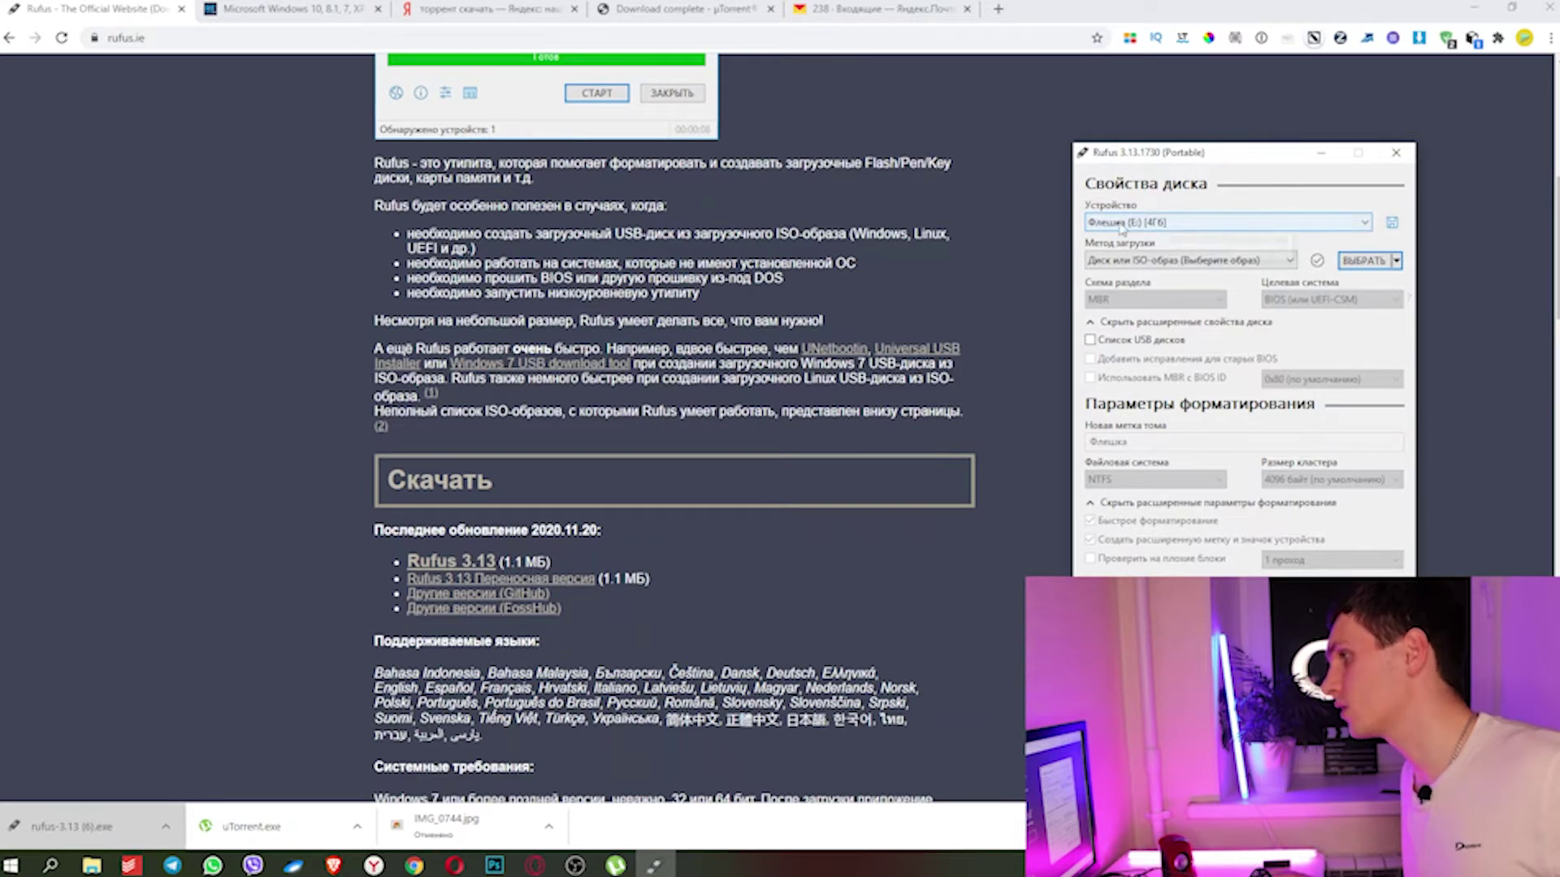
{"action": "left_click", "coordinate": [1362, 223]}
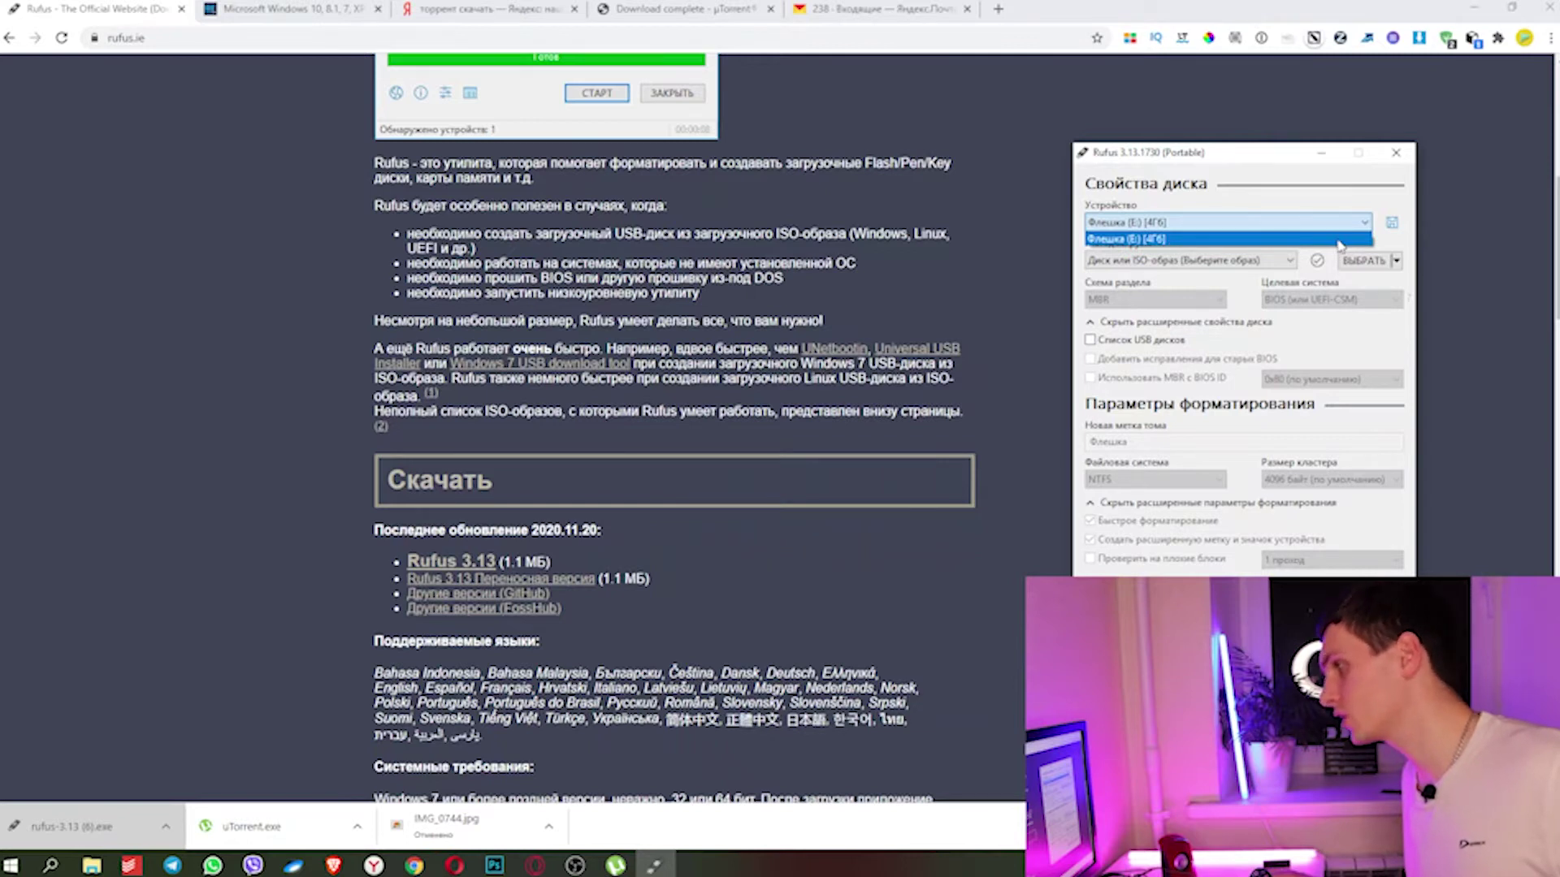
{"action": "left_click", "coordinate": [1336, 239]}
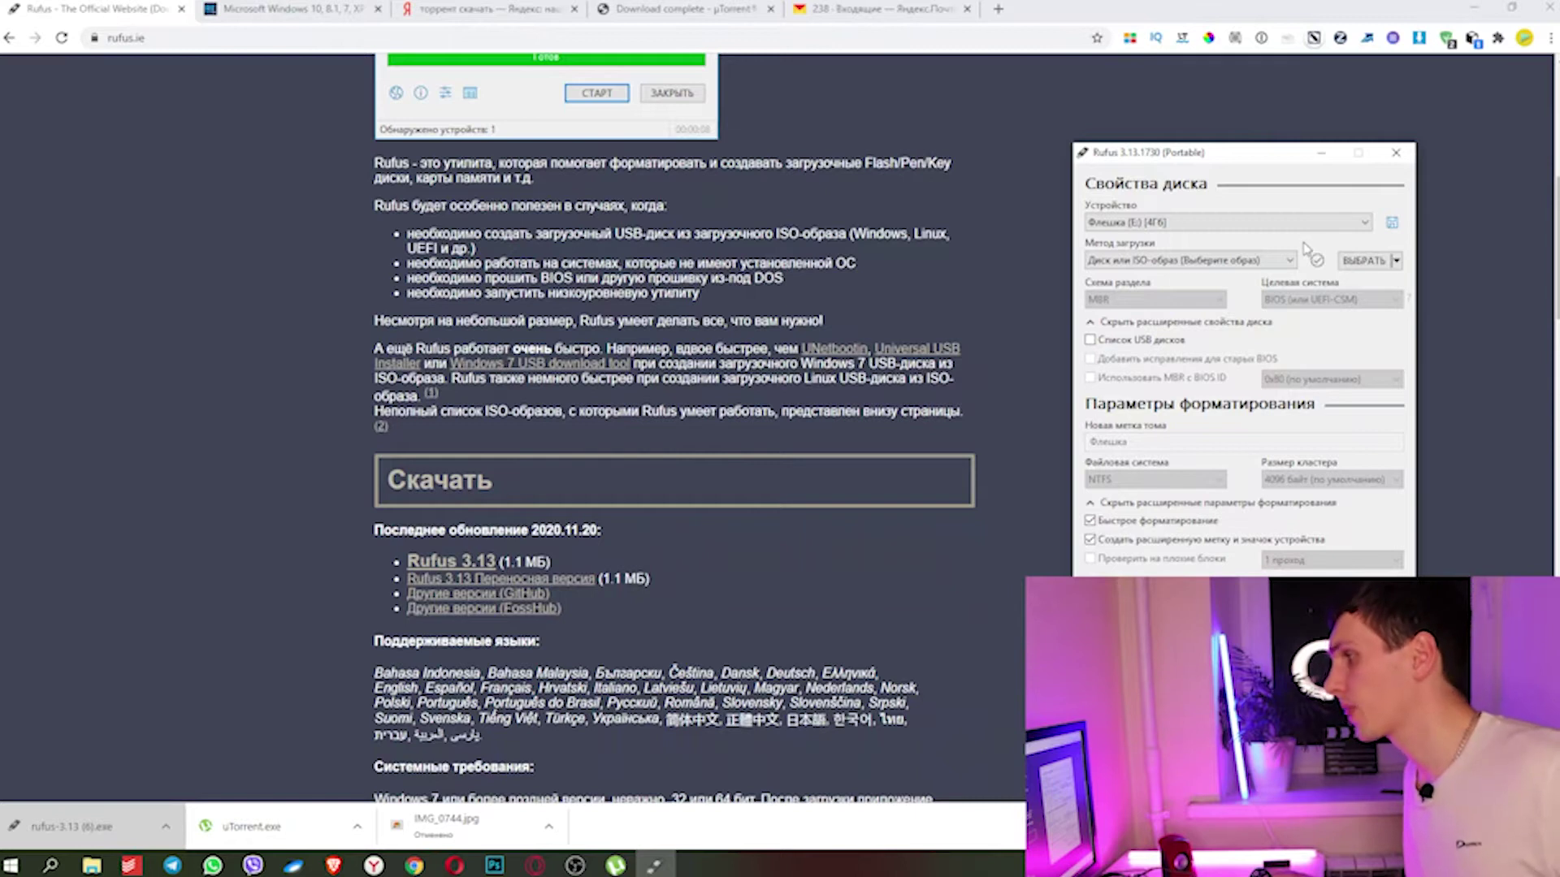
{"action": "left_click", "coordinate": [1278, 264]}
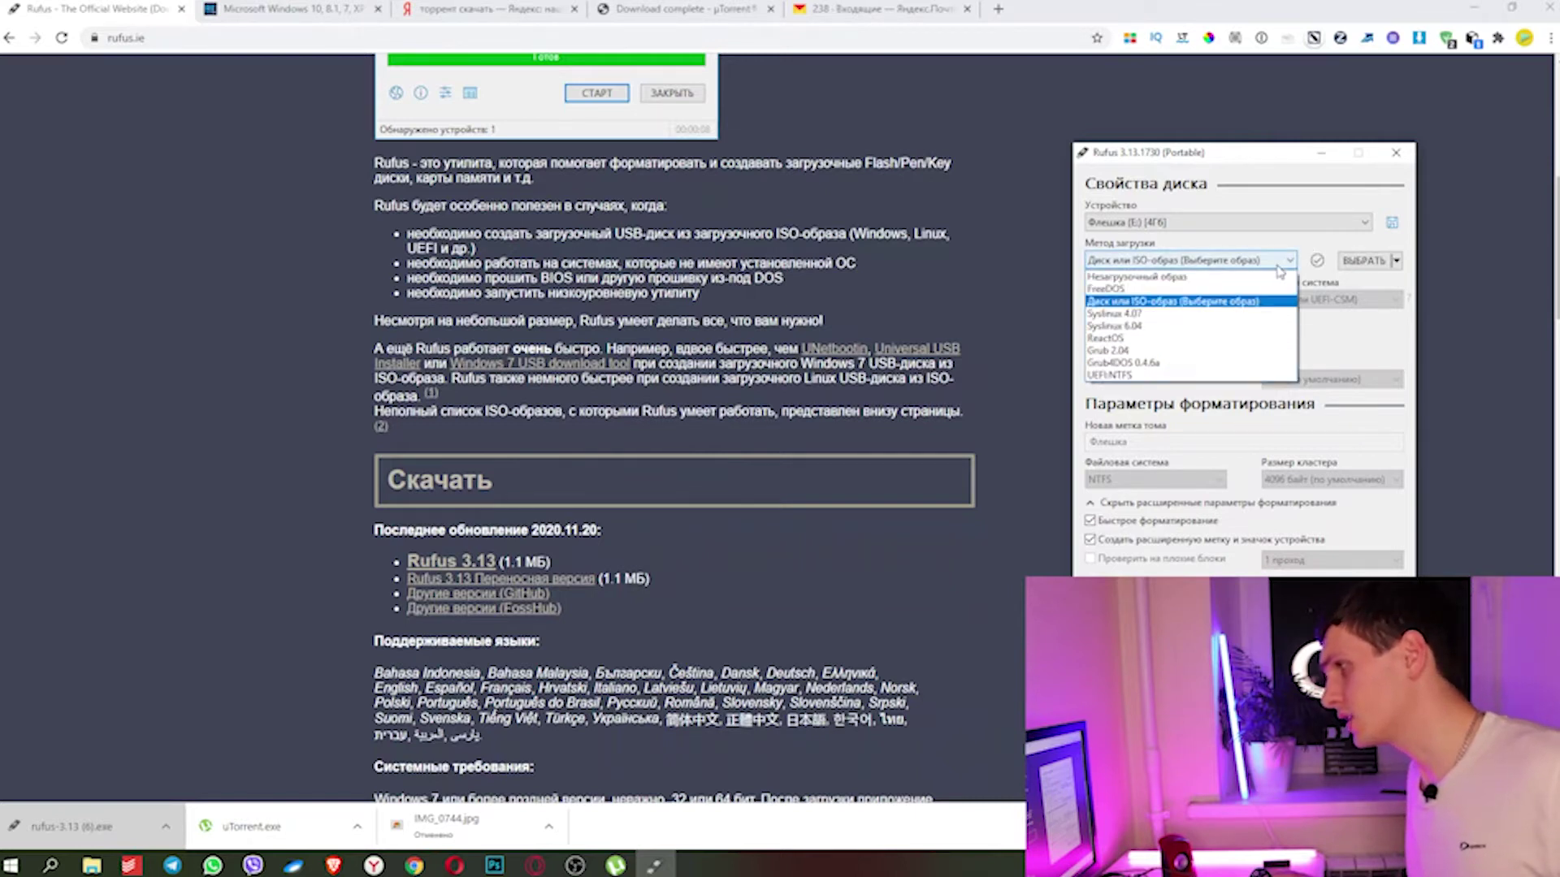
{"action": "left_click", "coordinate": [1279, 271]}
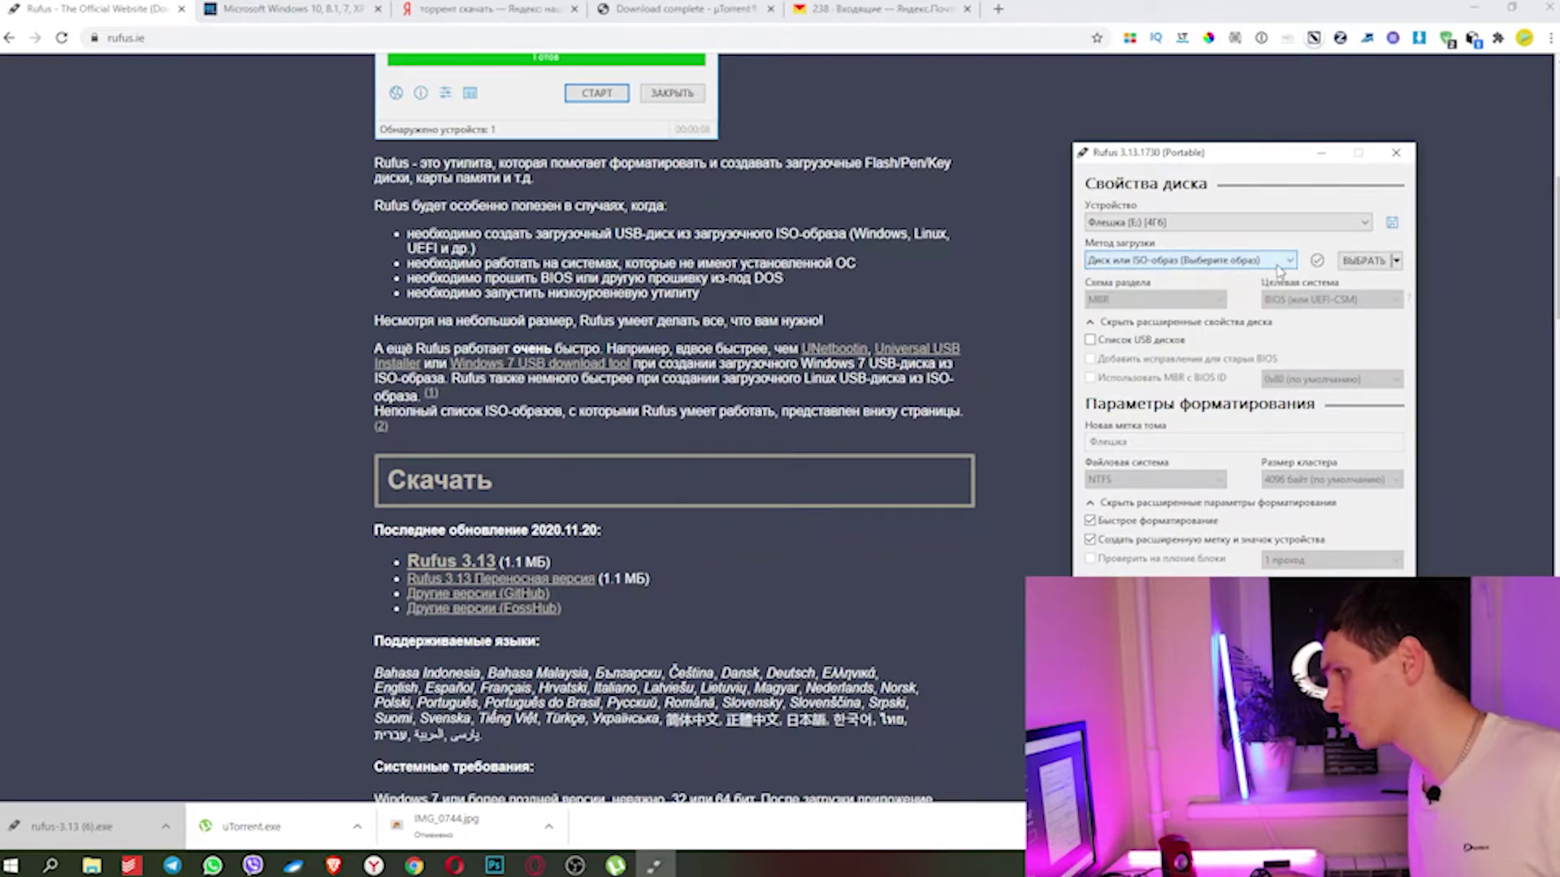
Step: Load the ISO image ru_windows_7_ultimate_with_sp1_x64_dvd_u_677391 from D:\Torrent\Windows 7 with SP1 U Russian into Rufus
{"action": "left_click", "coordinate": [1363, 261]}
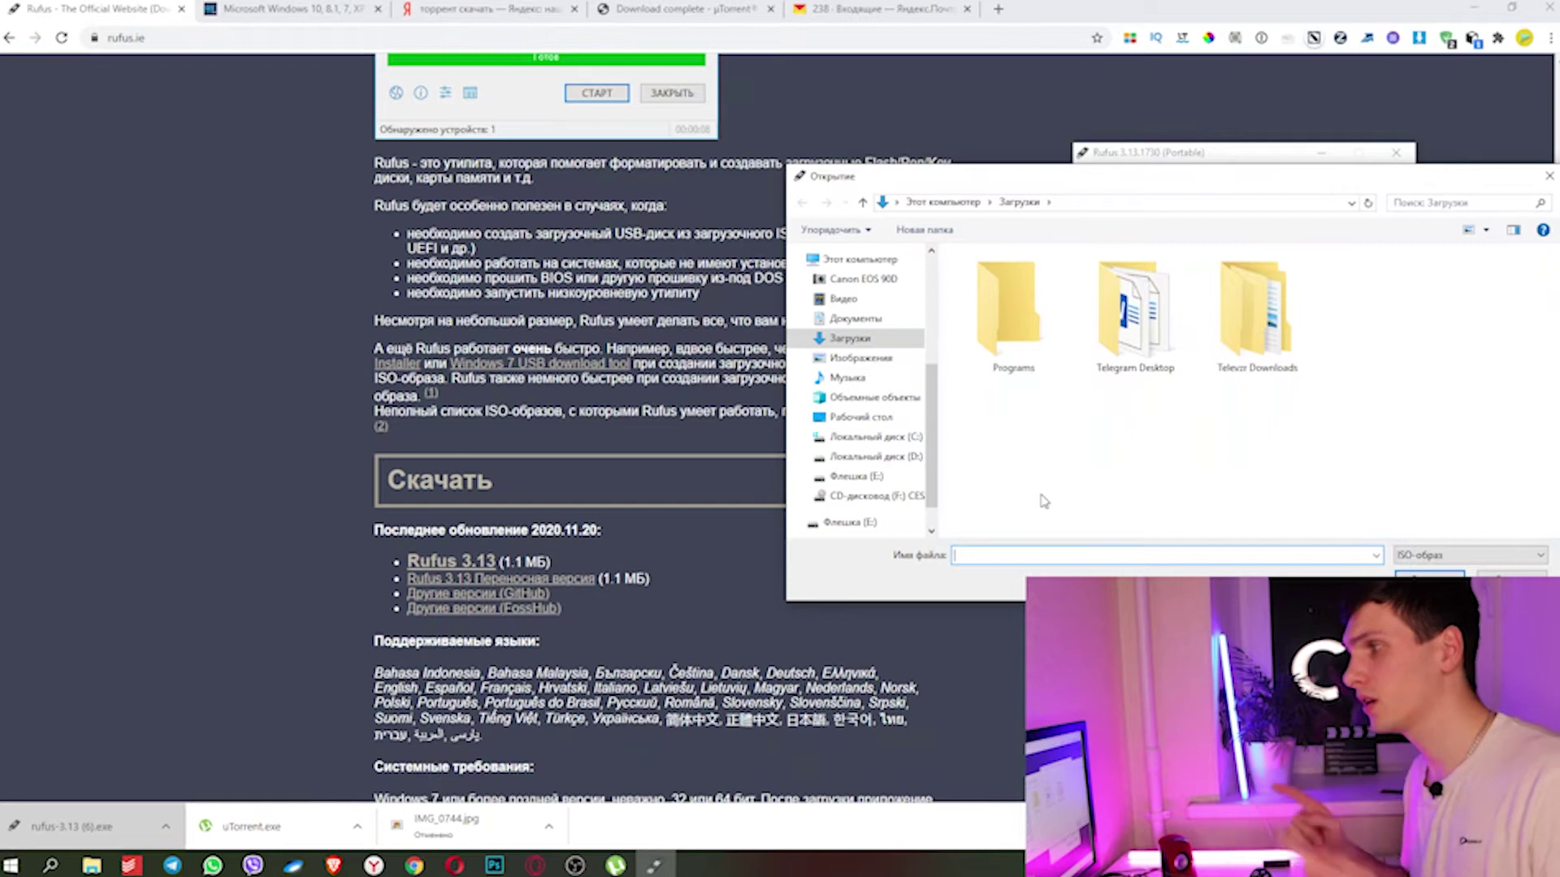
{"action": "left_click", "coordinate": [906, 458]}
{"action": "double_click", "coordinate": [1011, 471]}
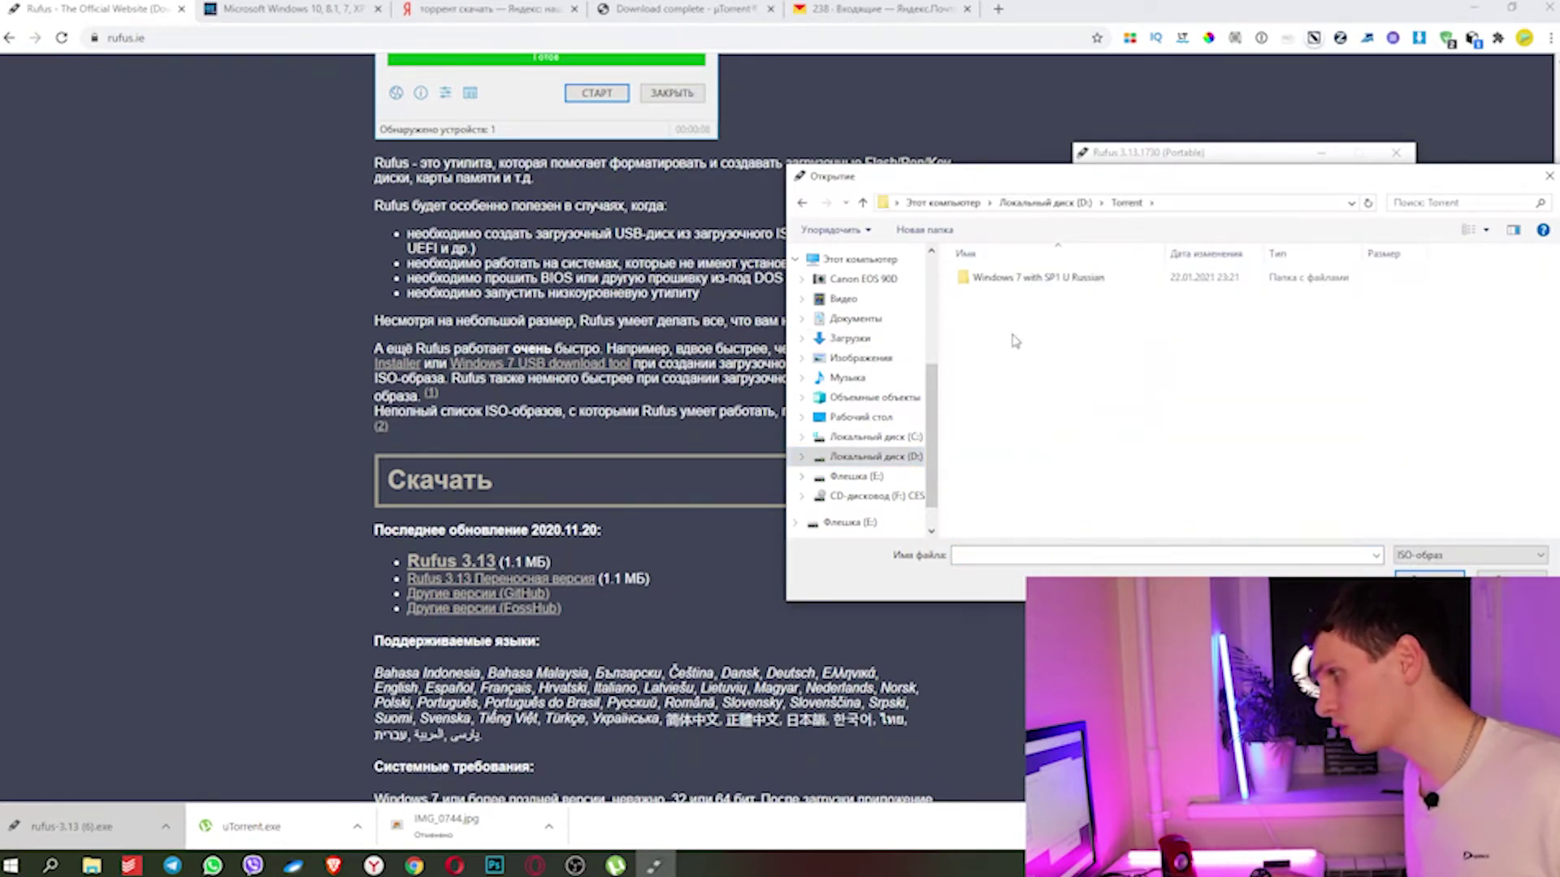
{"action": "left_click", "coordinate": [1000, 279]}
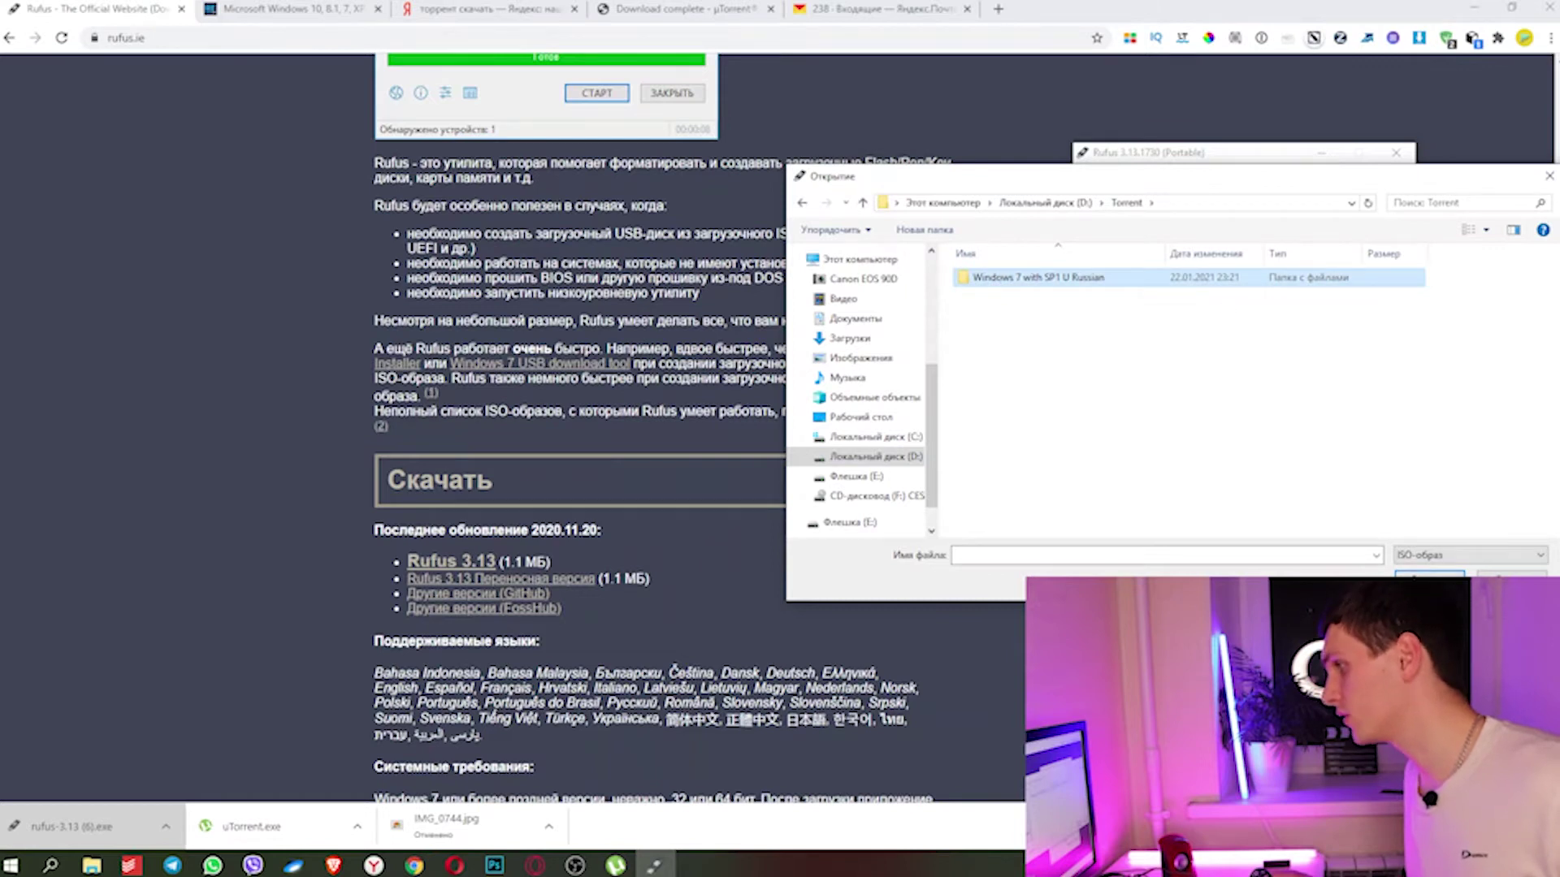
{"action": "key", "text": "Return"}
{"action": "left_click", "coordinate": [1007, 281]}
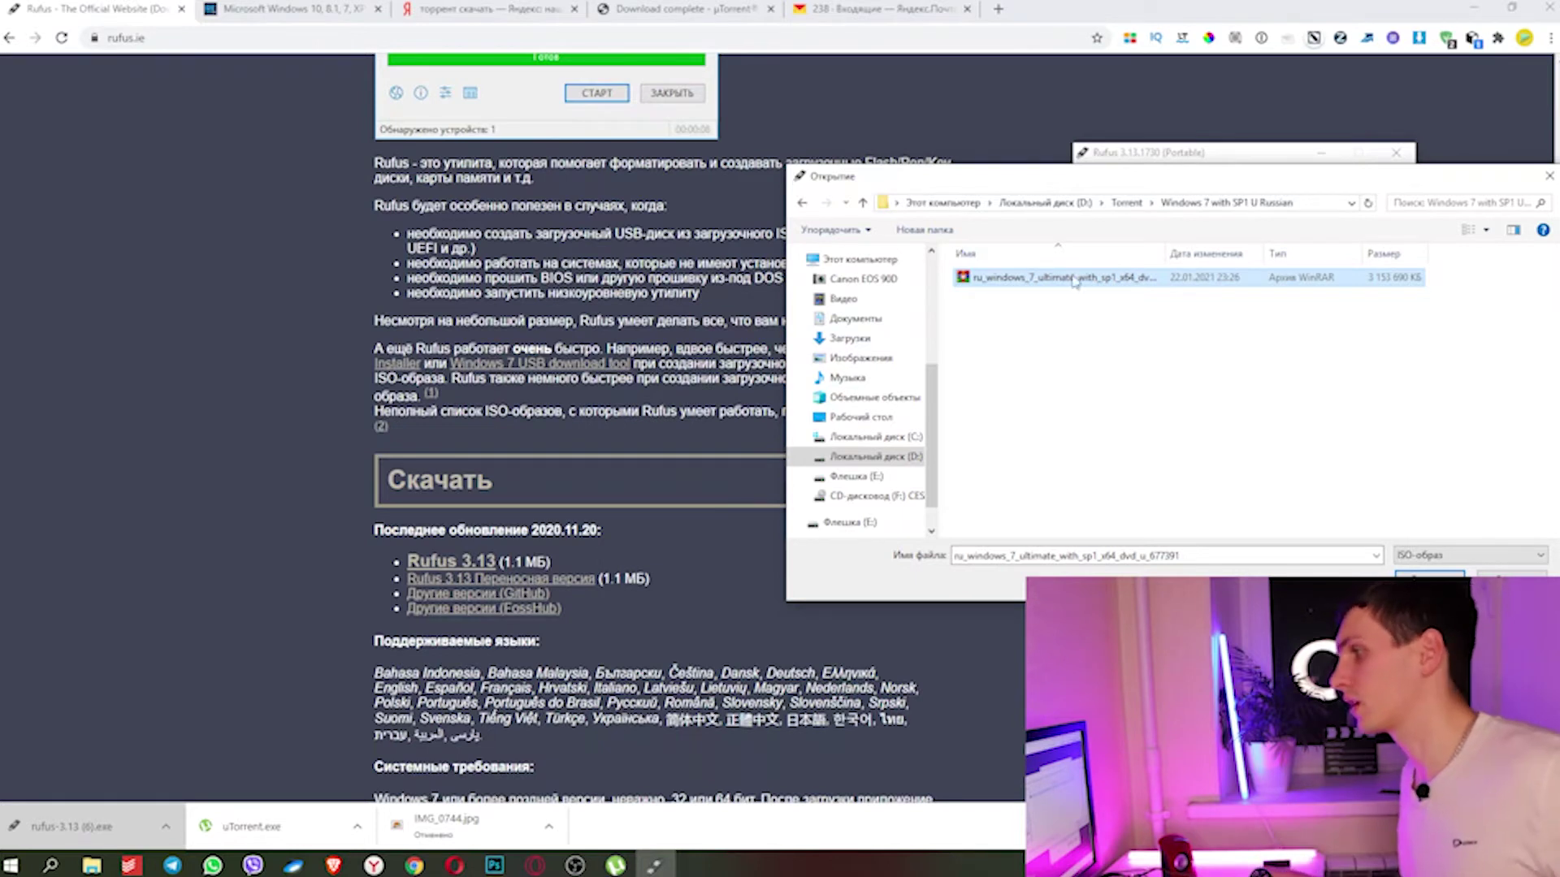
{"action": "key", "text": "Return"}
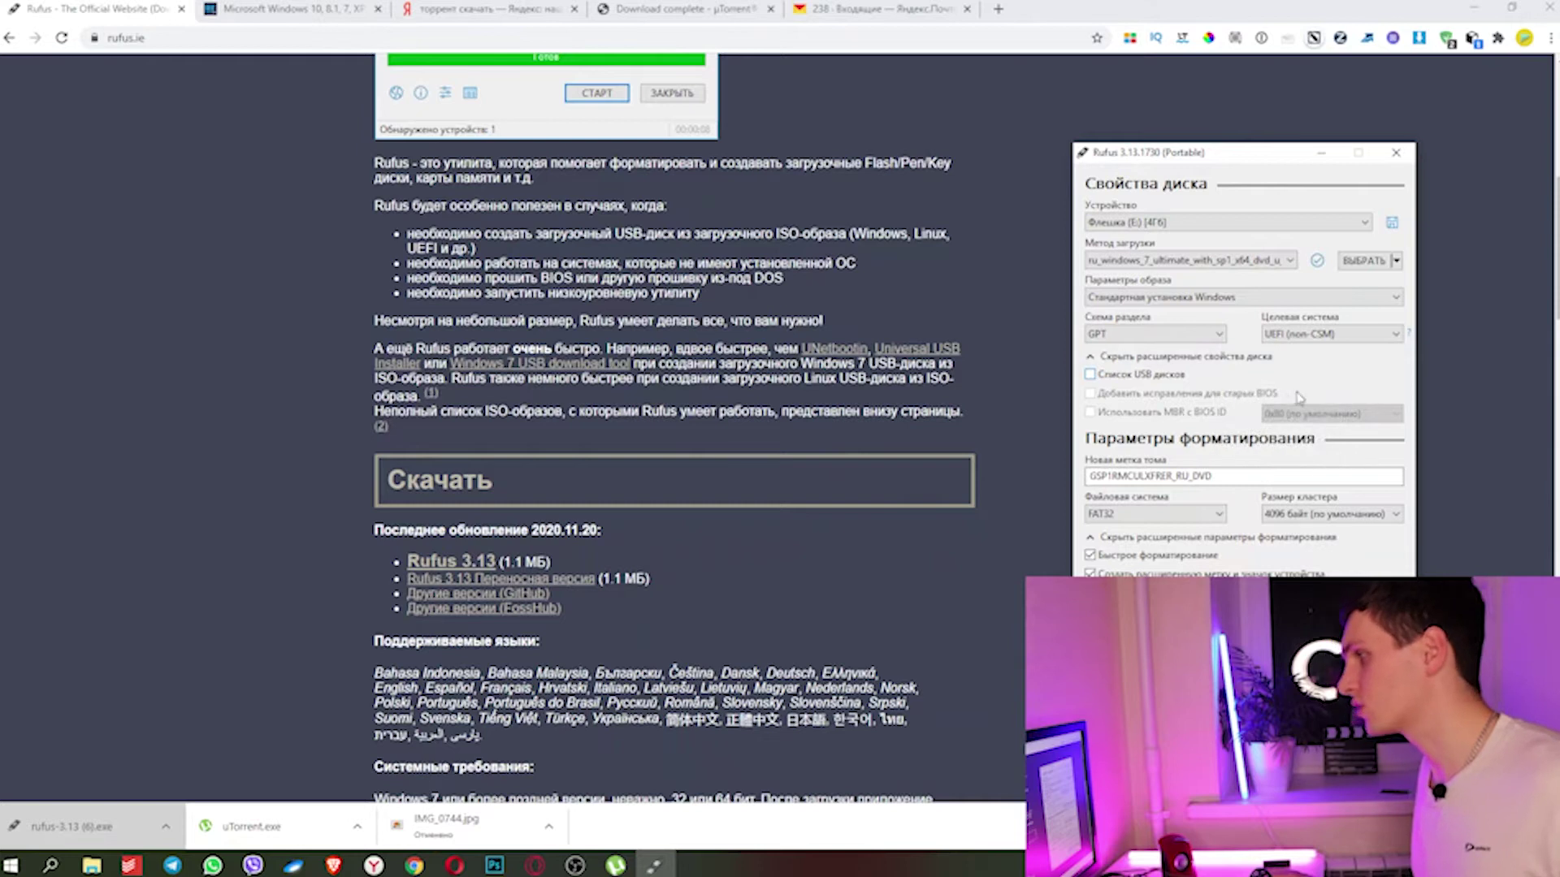
Step: Write the Windows image to flash drive E:, accepting the erasure of all its data, and close Rufus when writing is finished
{"action": "mouse_move", "coordinate": [1351, 380]}
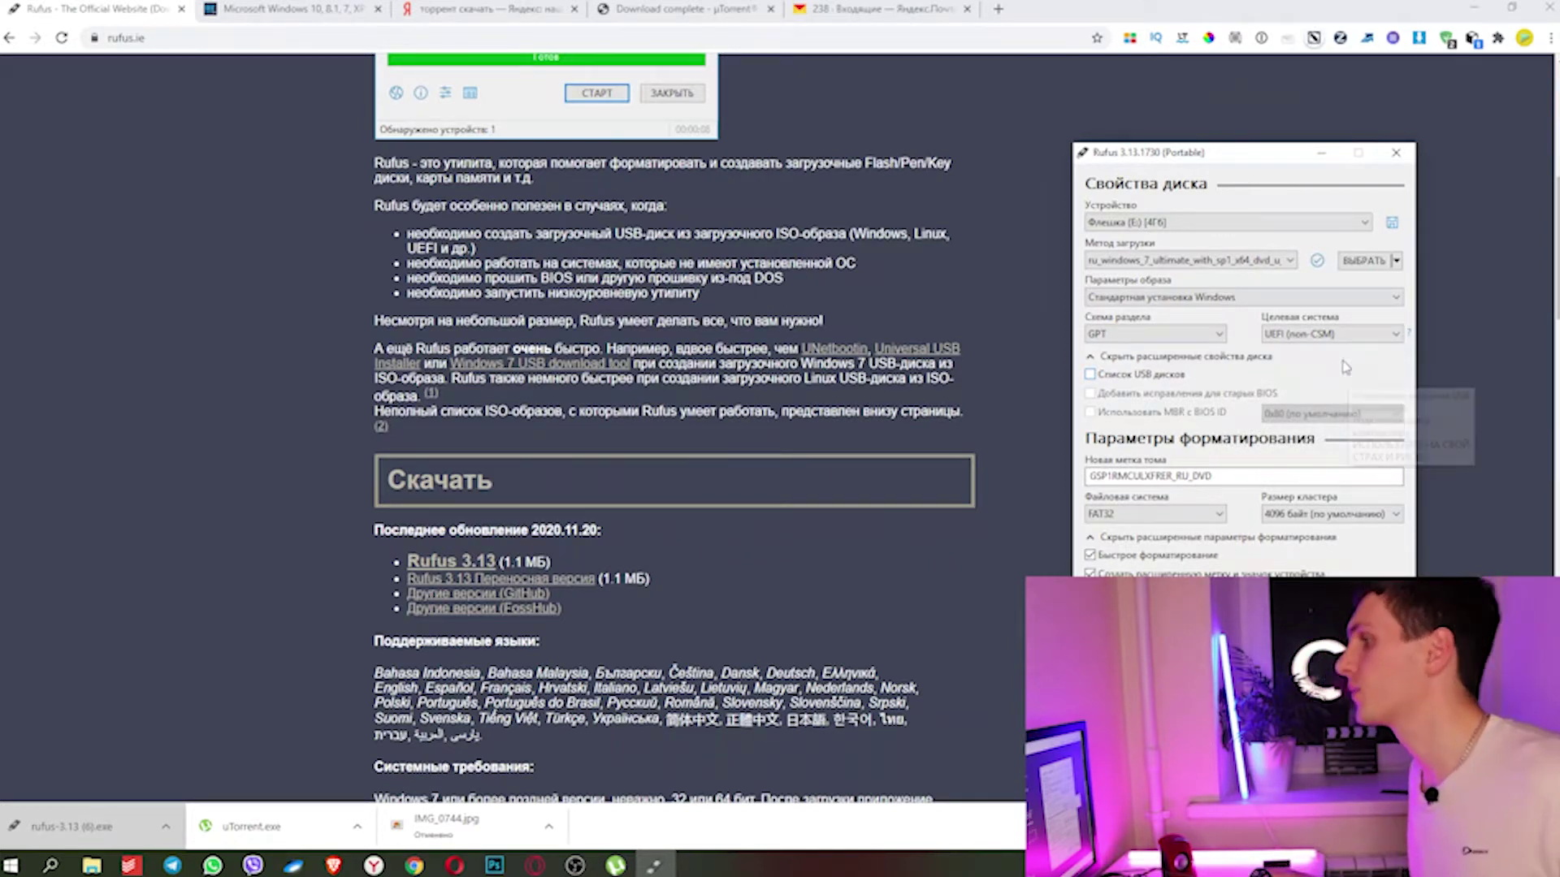
{"action": "mouse_move", "coordinate": [1197, 342]}
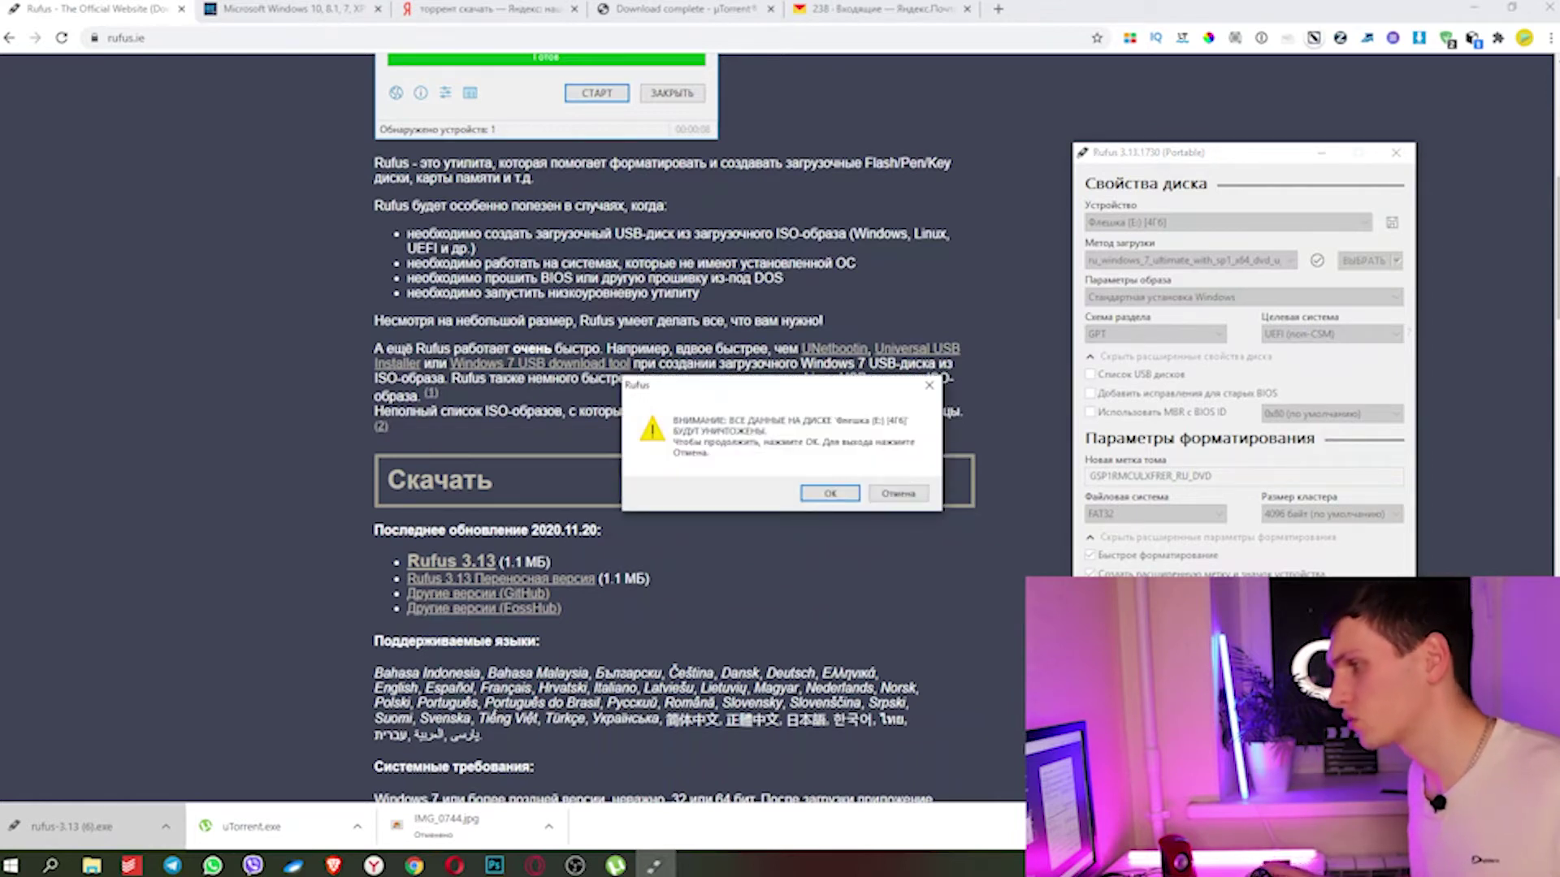
{"action": "left_click_drag", "start_coordinate": [731, 392], "coordinate": [1078, 440]}
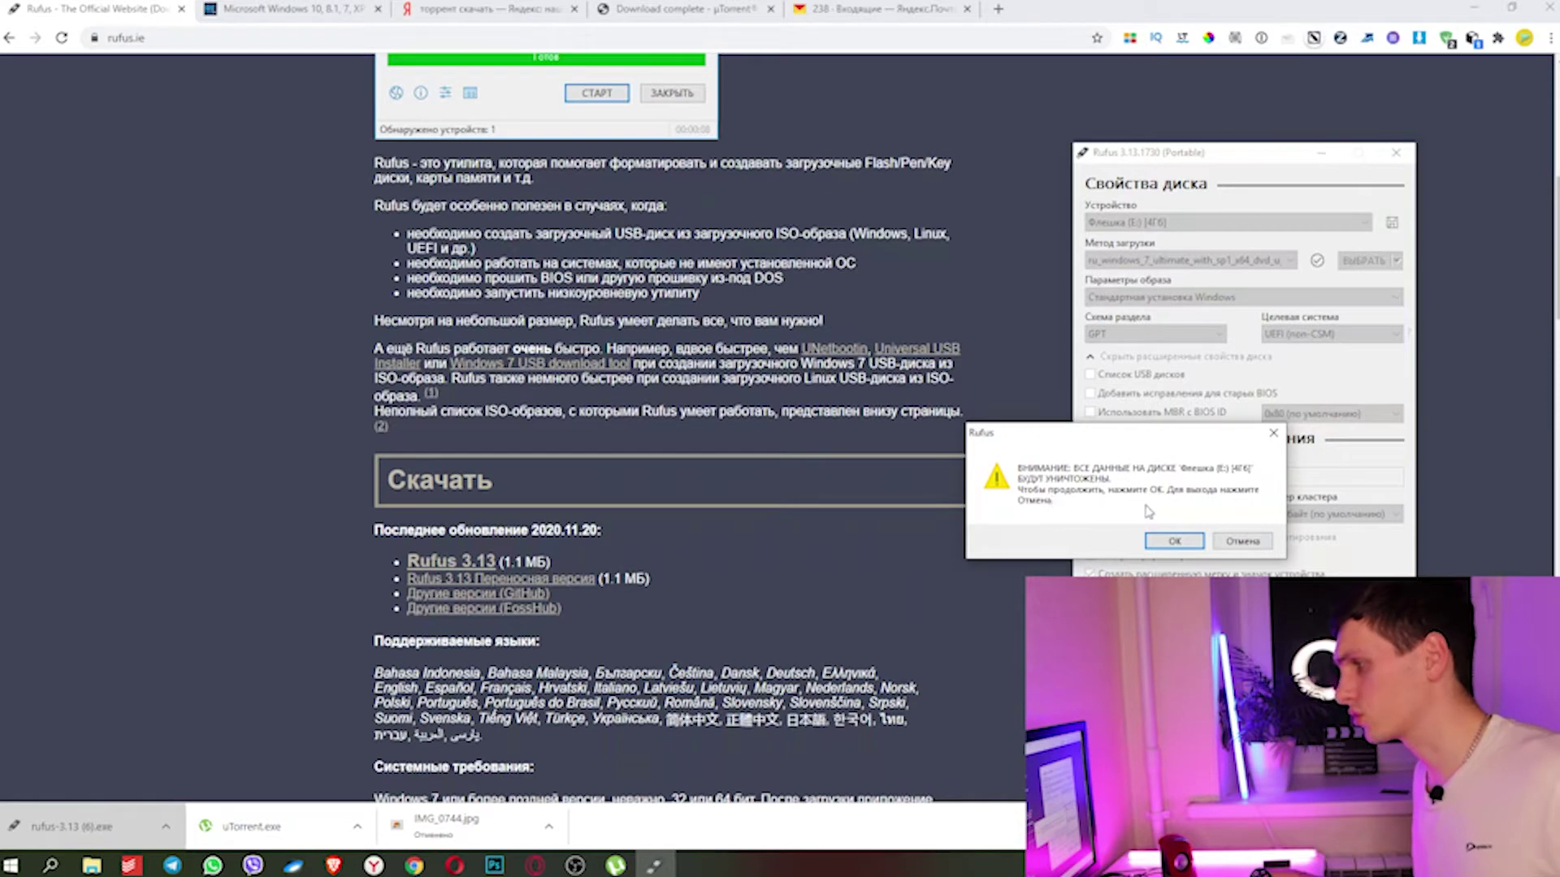
{"action": "left_click", "coordinate": [1178, 542]}
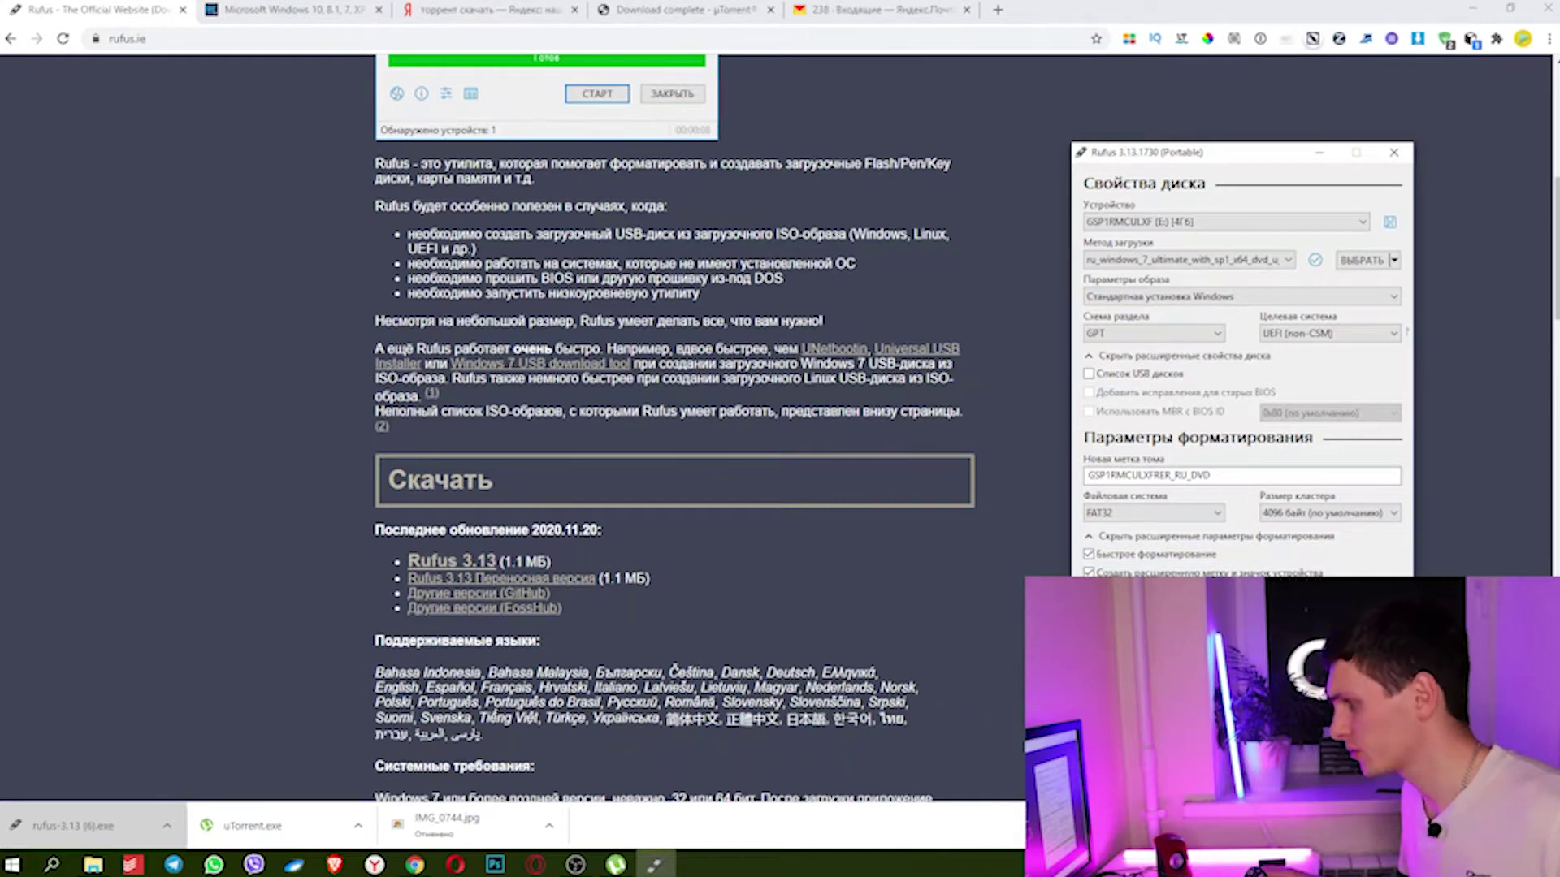
{"action": "key", "text": "alt+F4"}
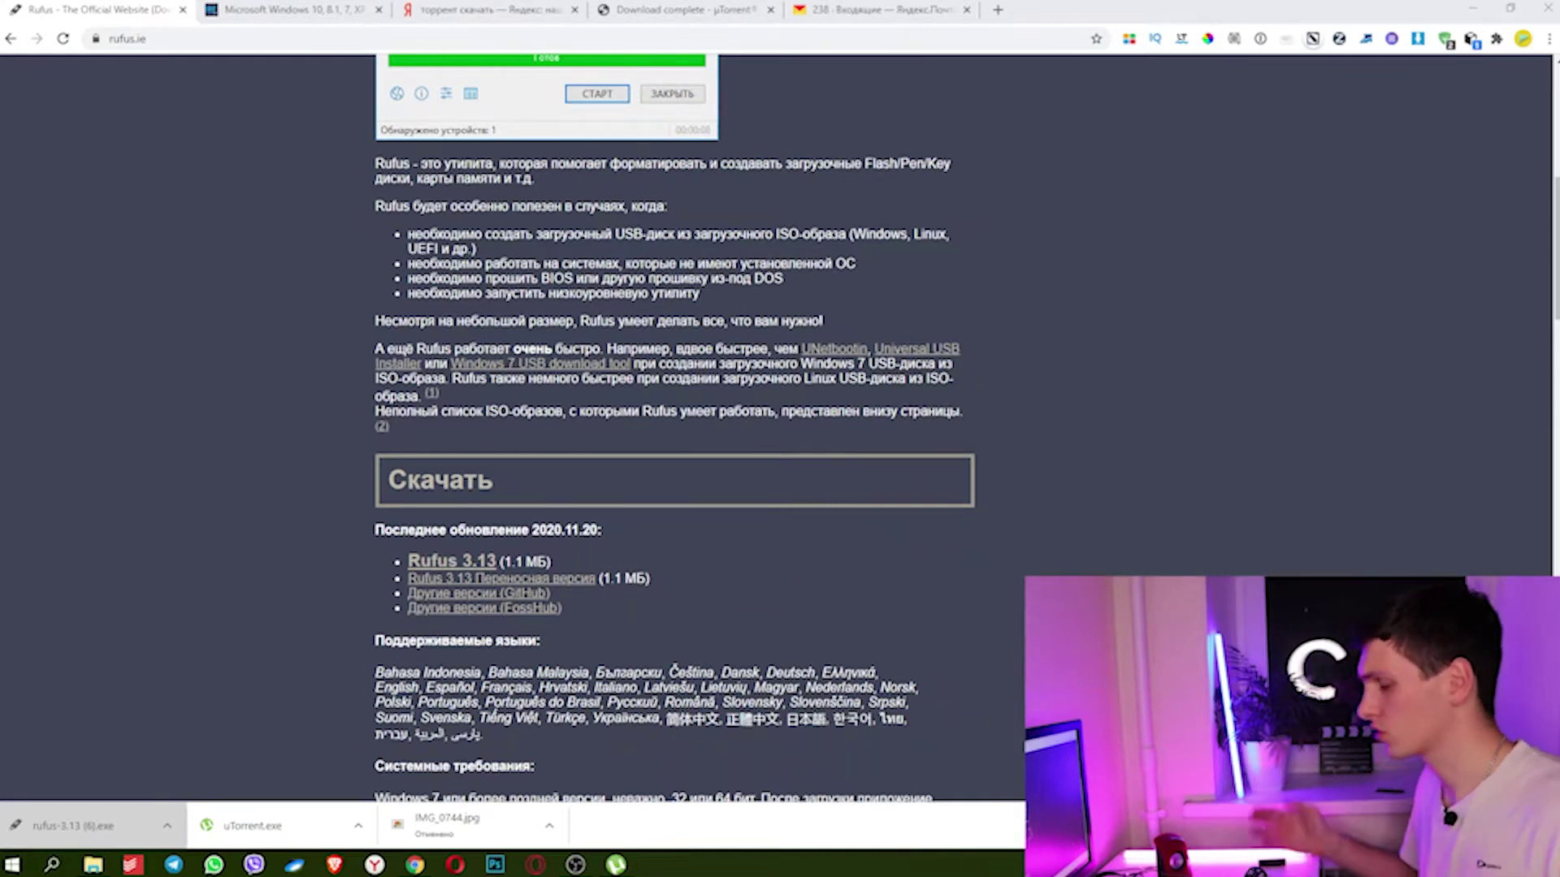